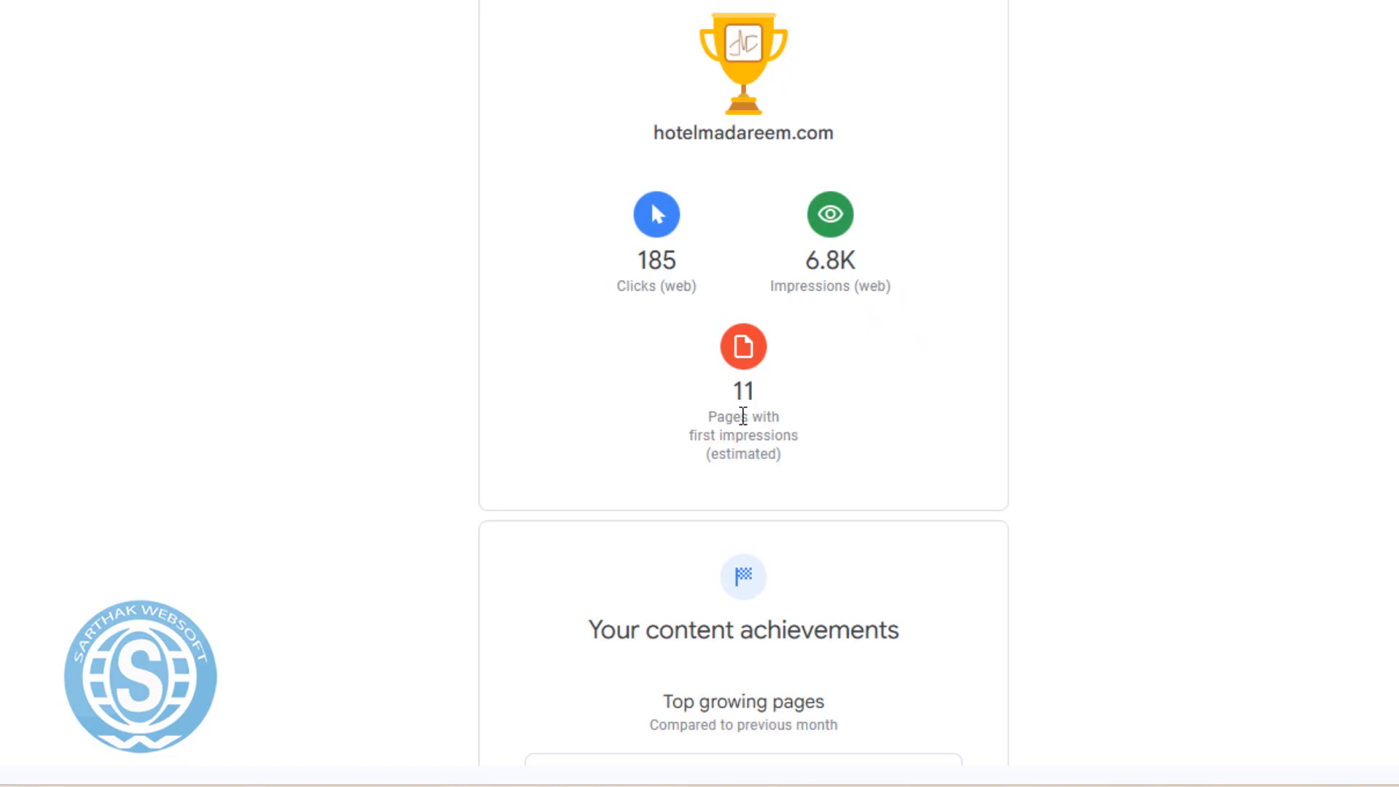
Scroll the email and highlight the home page, then the /ar/ page URL, among growing pages.
scroll(889, 448, "down", 8)
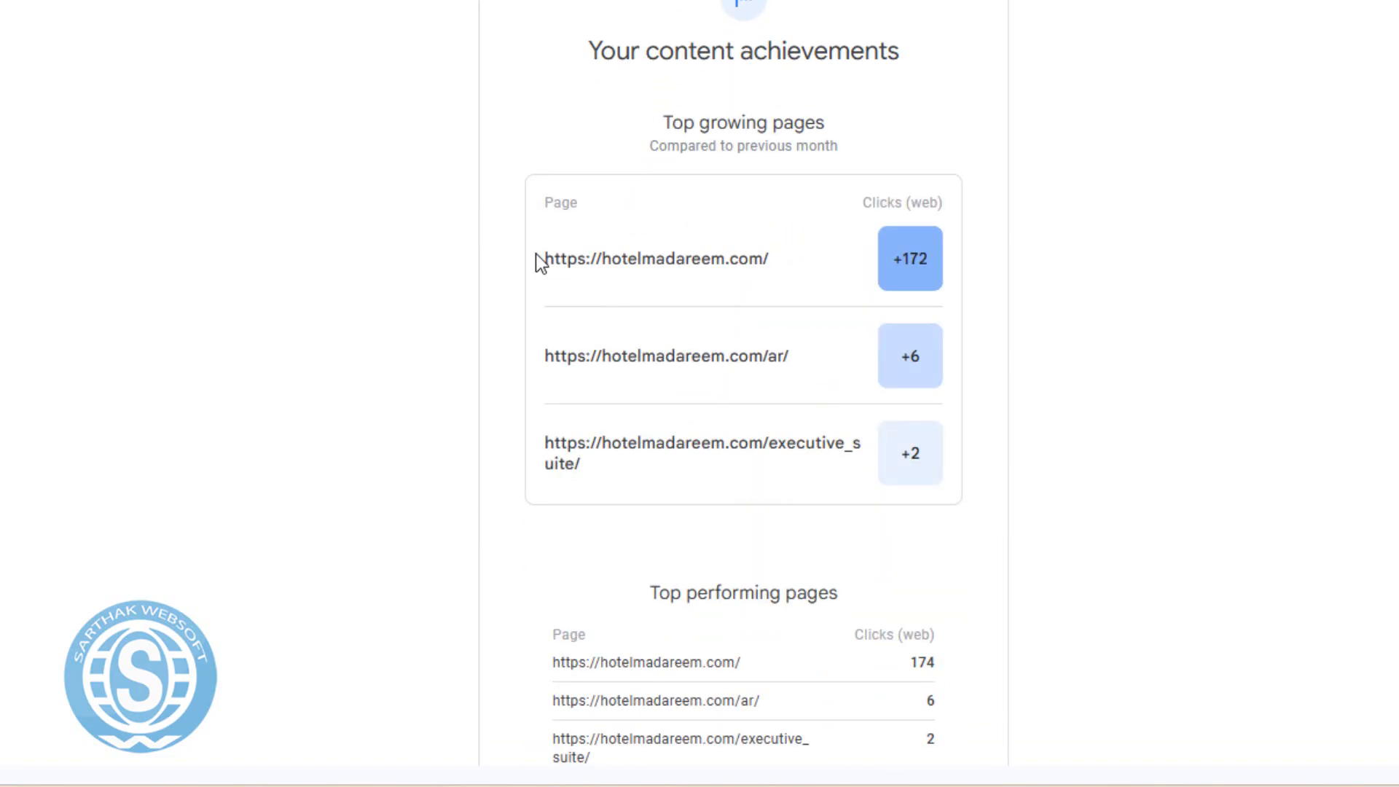
left_click_drag(540, 255, 802, 255)
left_click_drag(524, 356, 816, 368)
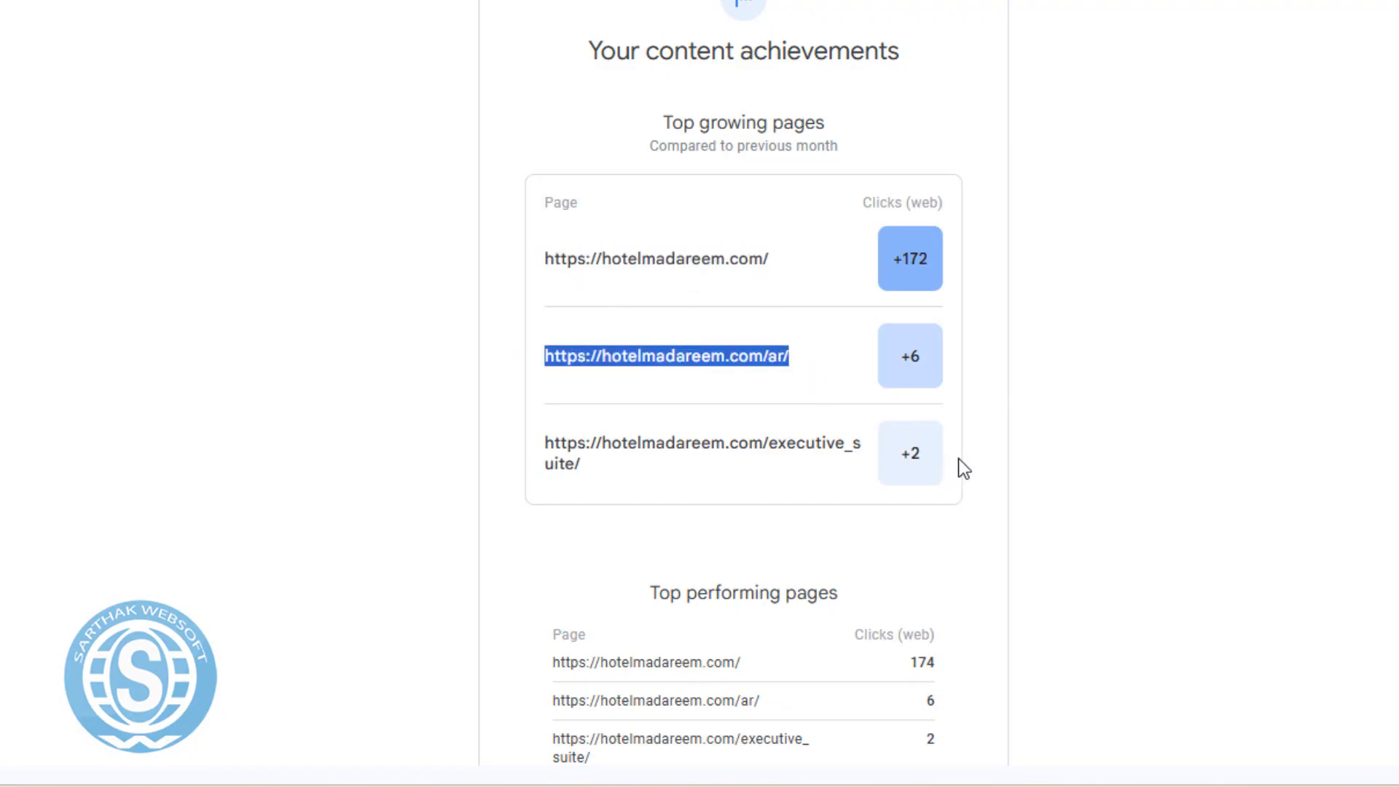
Read through the remaining email stats and open the full performance report.
scroll(969, 453, "down", 5)
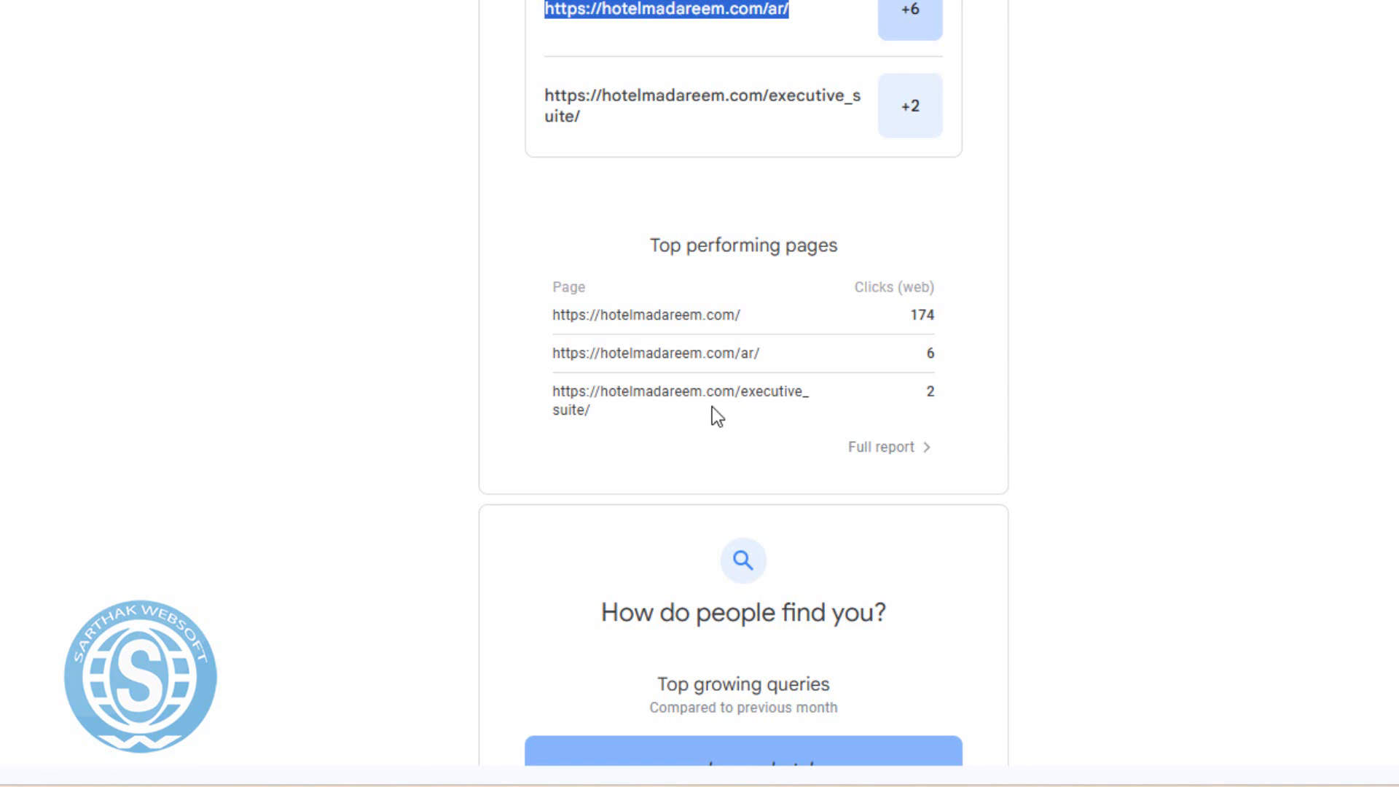
scroll(974, 474, "down", 3)
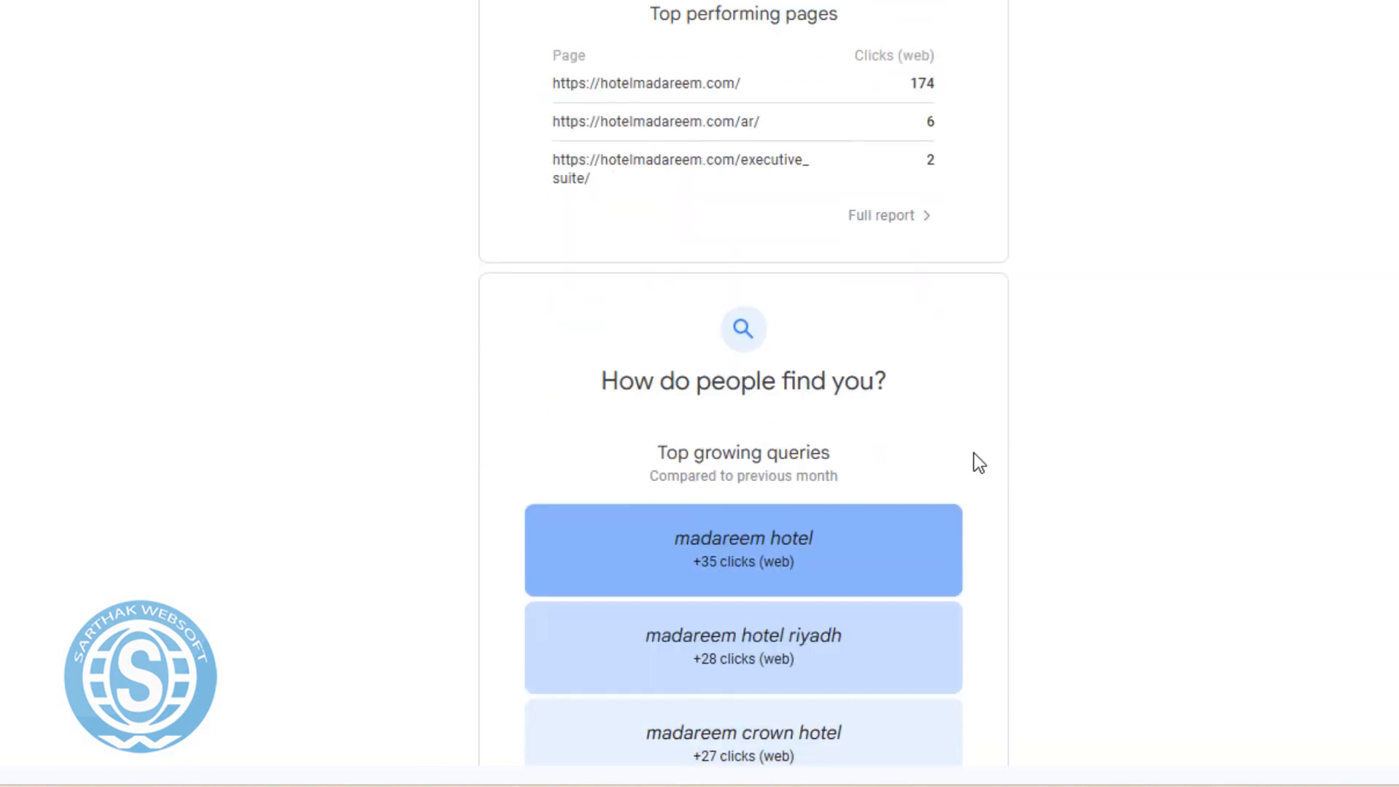
scroll(994, 390, "down", 12)
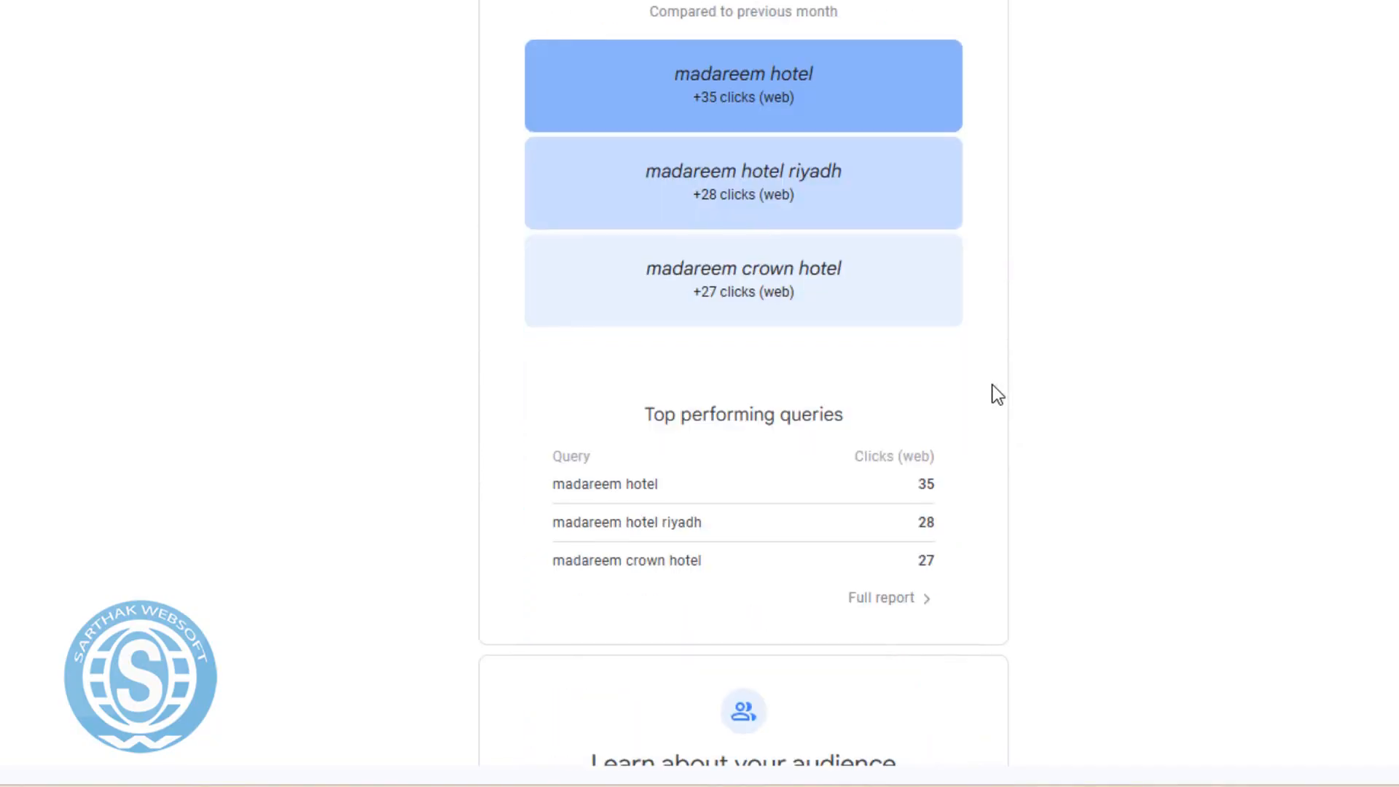
scroll(911, 459, "down", 8)
scroll(884, 484, "down", 6)
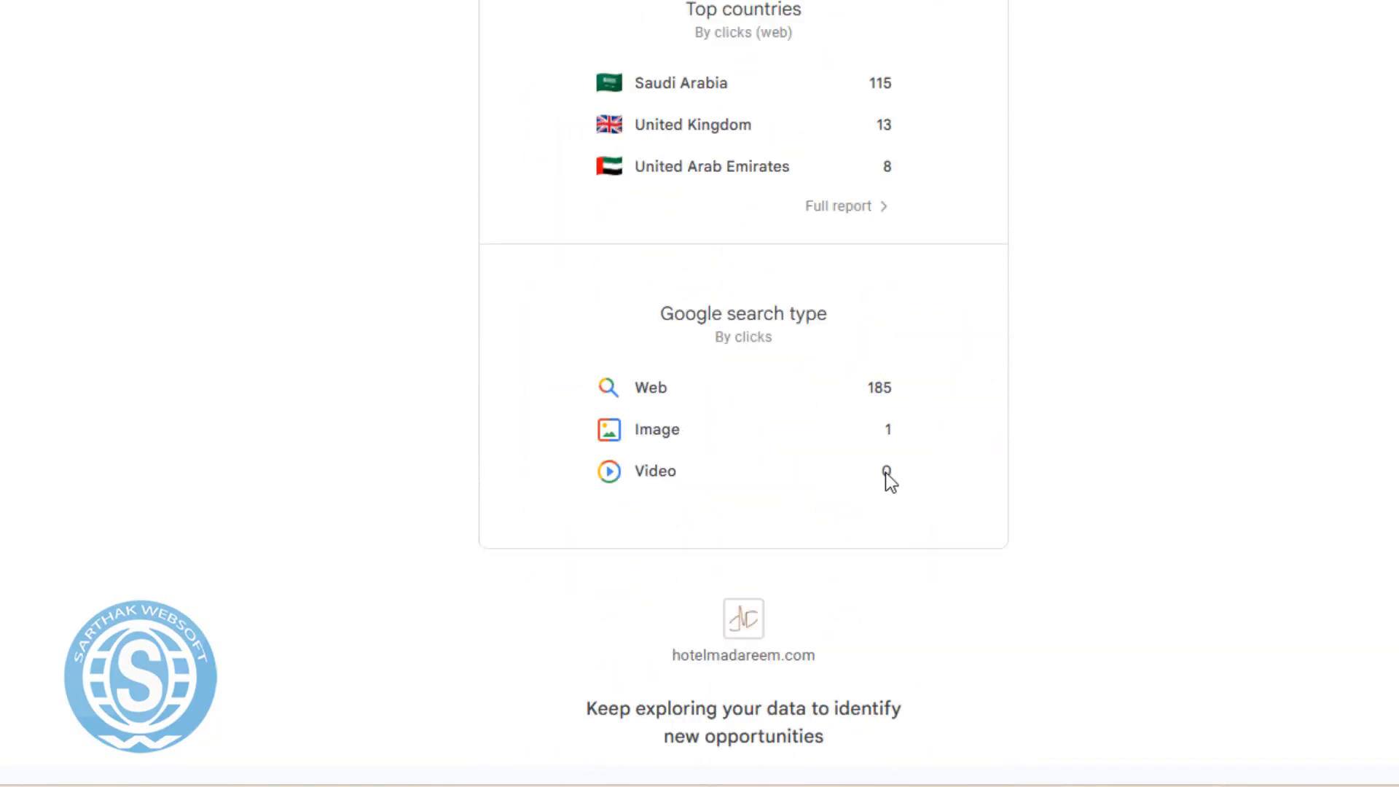
scroll(885, 472, "down", 3)
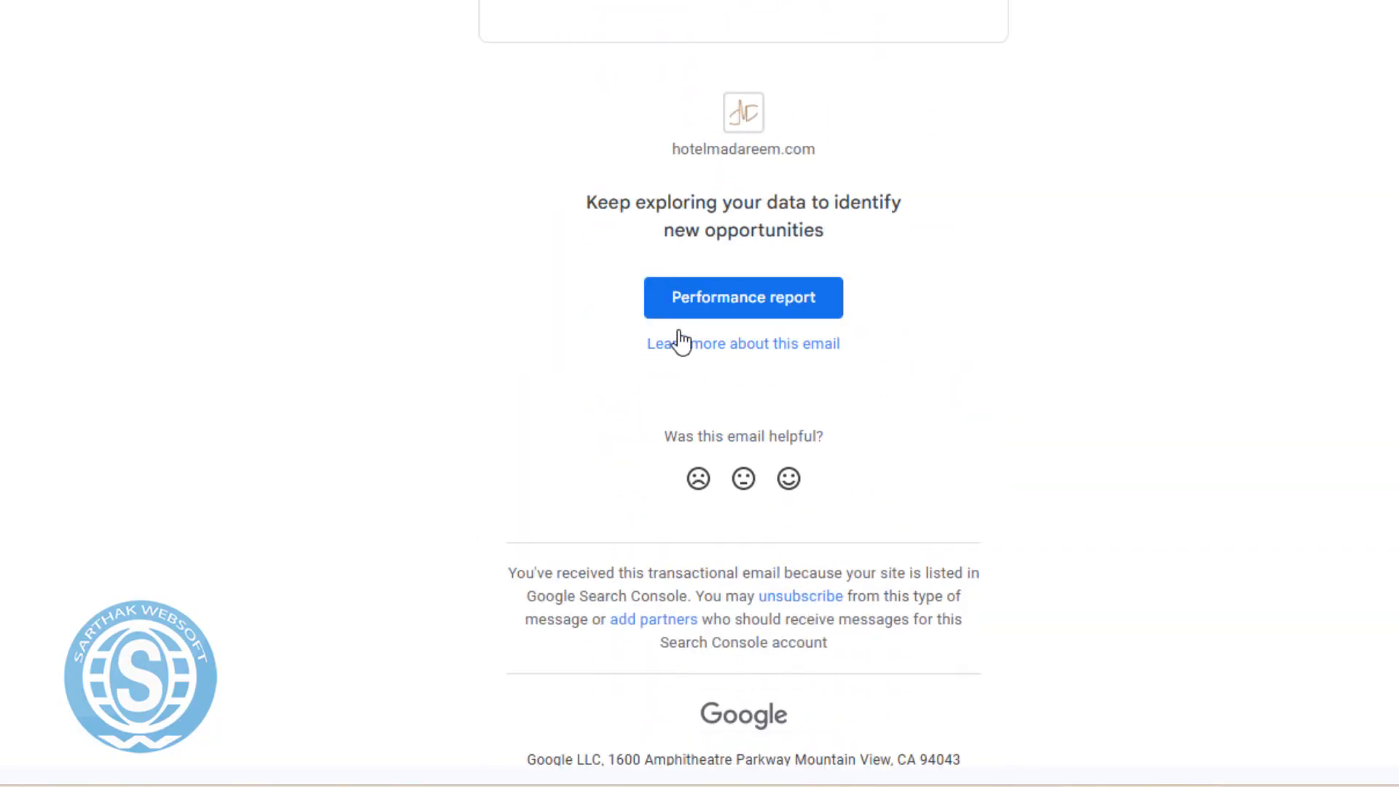
left_click(741, 316)
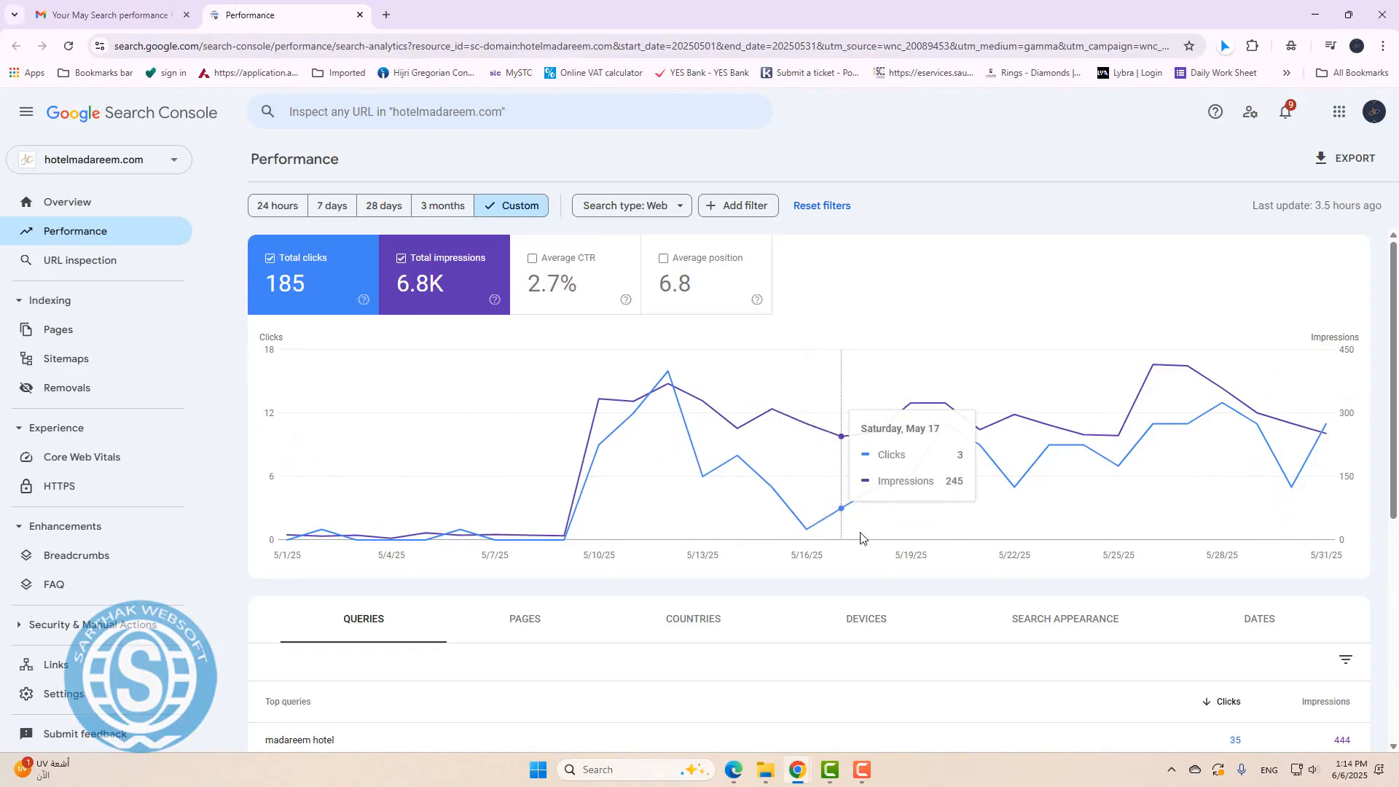
Review the May 2025 performance chart (185 clicks, 6.8K impressions) and top queries.
scroll(705, 335, "down", 3)
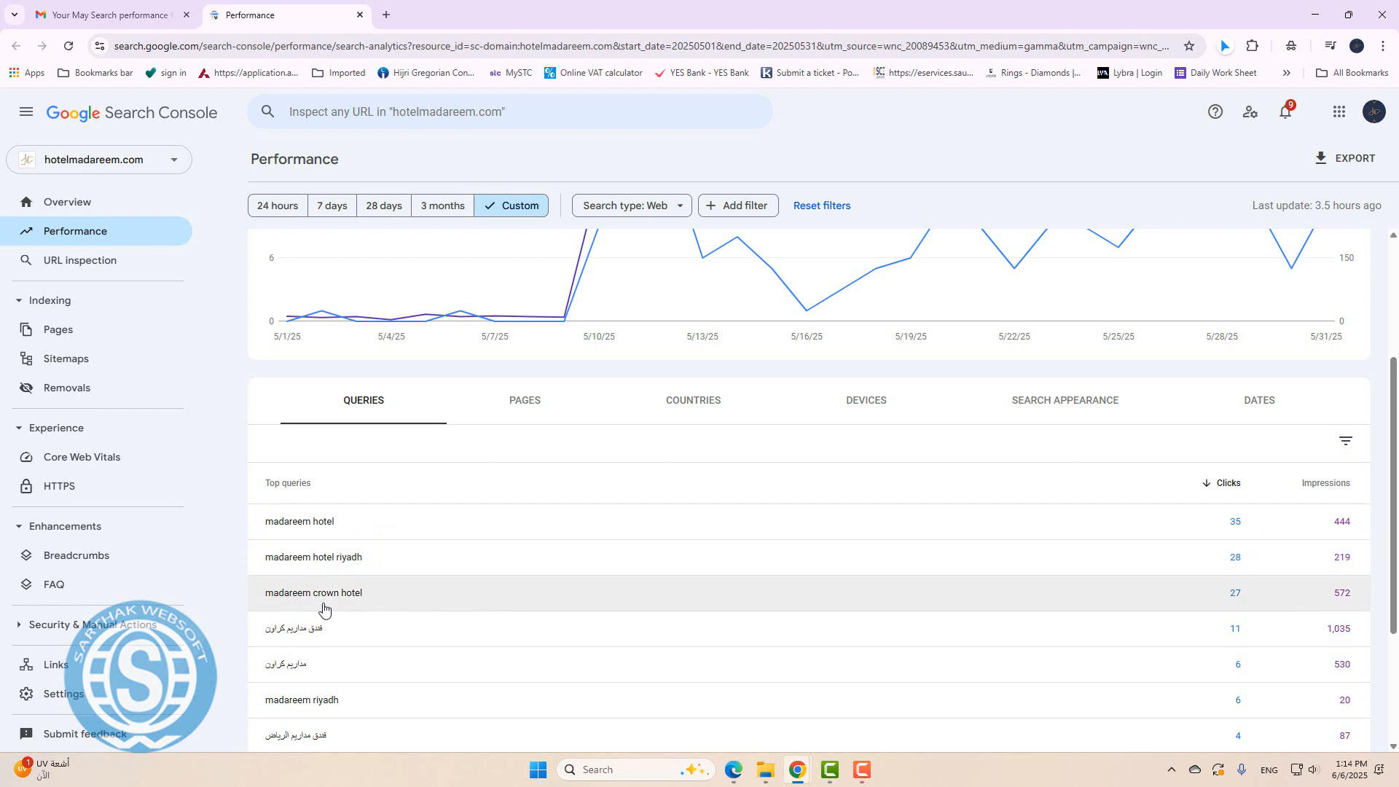
scroll(651, 503, "up", 3)
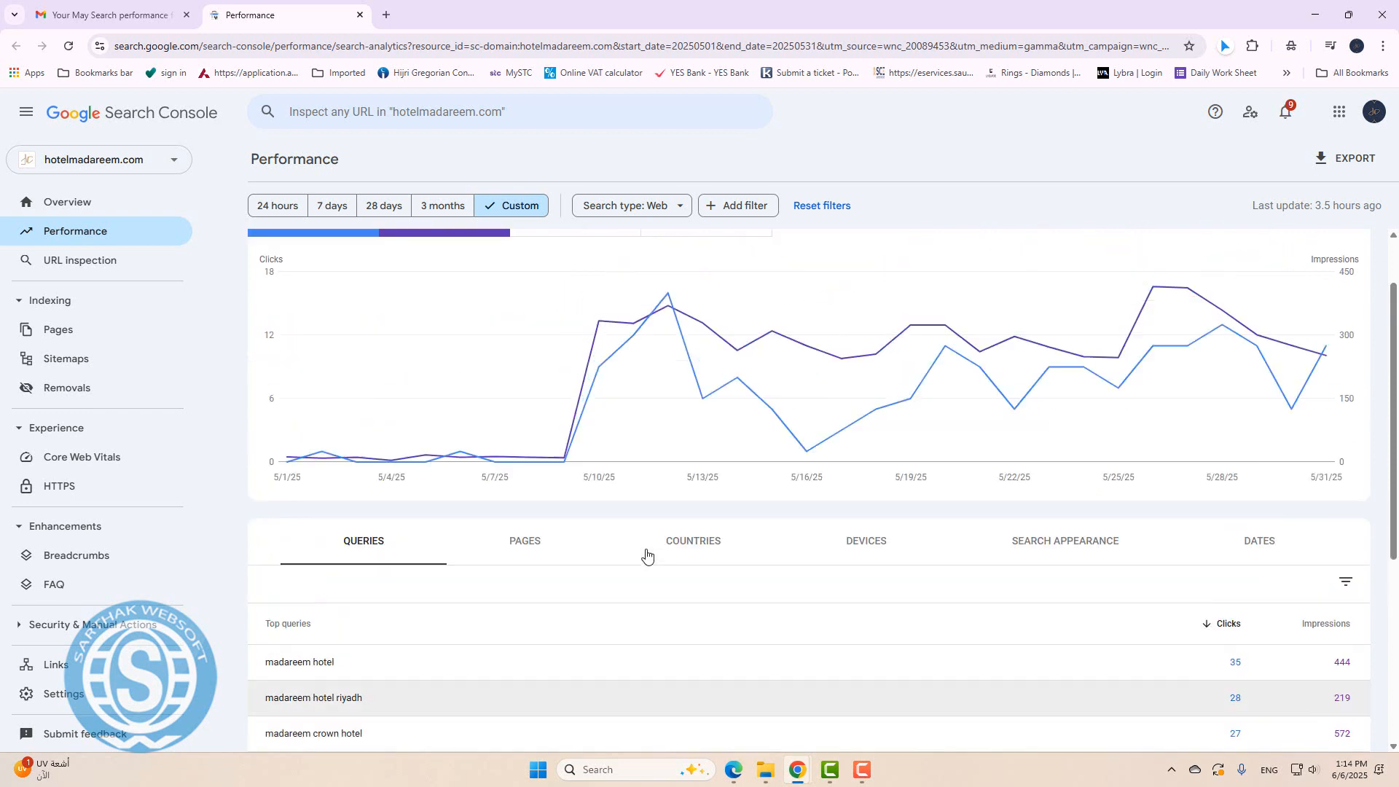
mouse_move(522, 455)
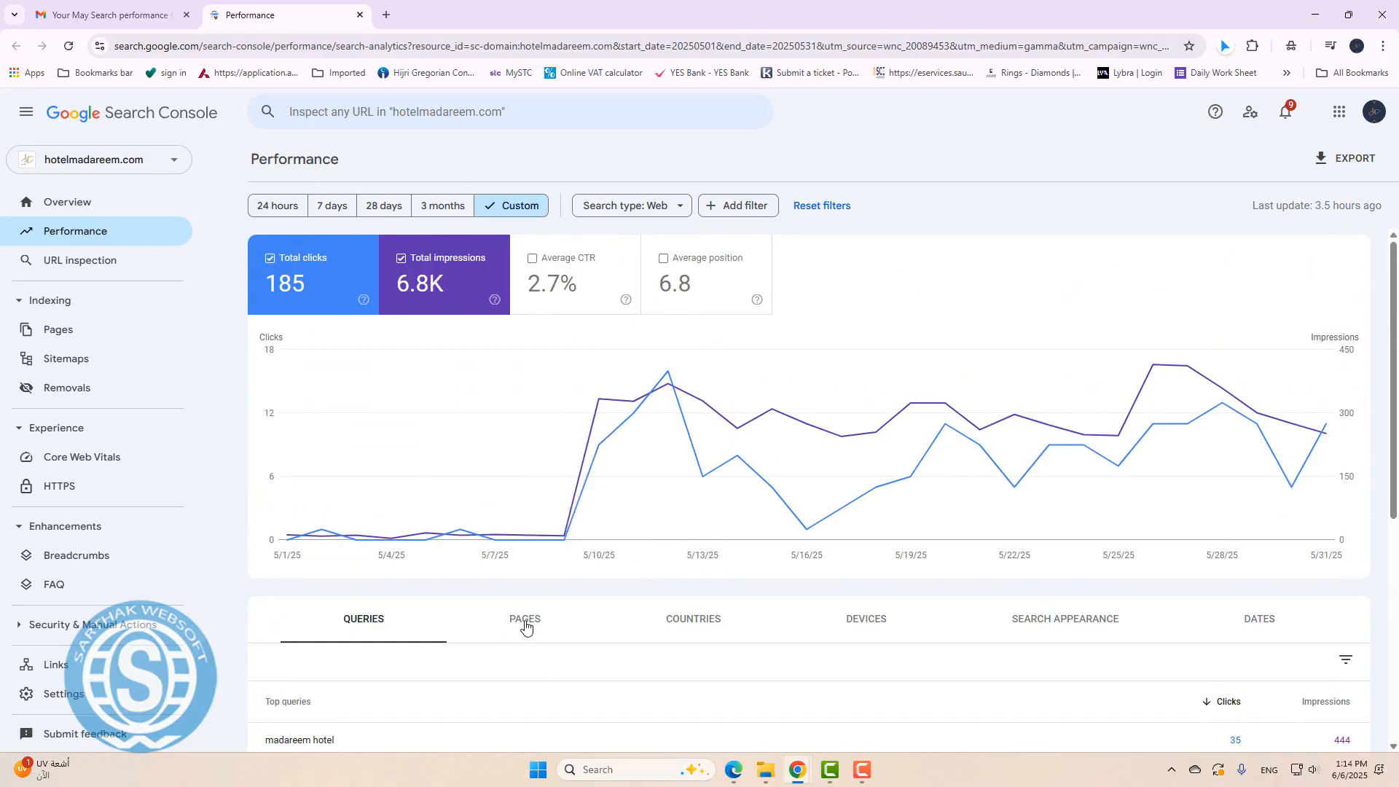
scroll(737, 577, "down", 3)
Switch the breakdown to Pages, then to Countries, led by Saudi Arabia with 115 clicks.
left_click(537, 403)
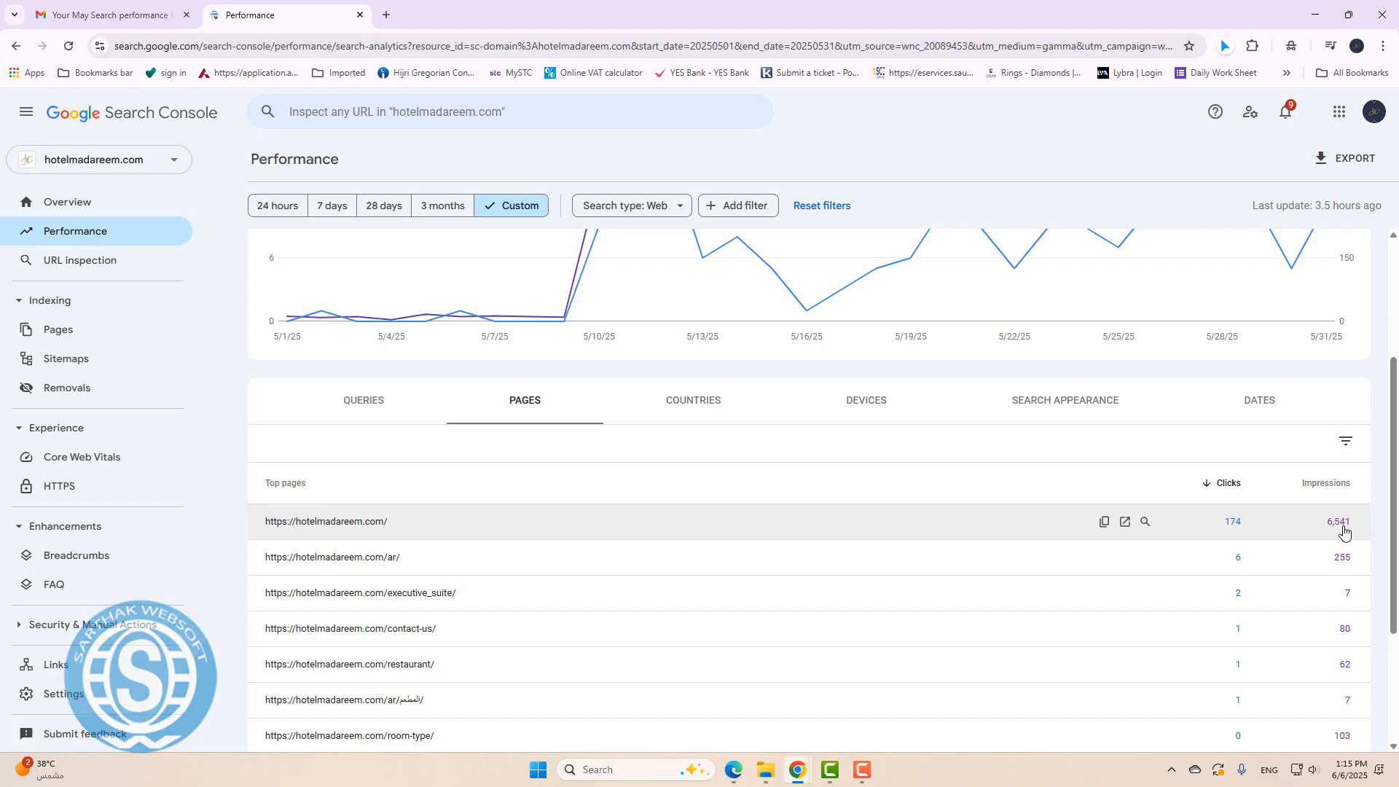
left_click(692, 402)
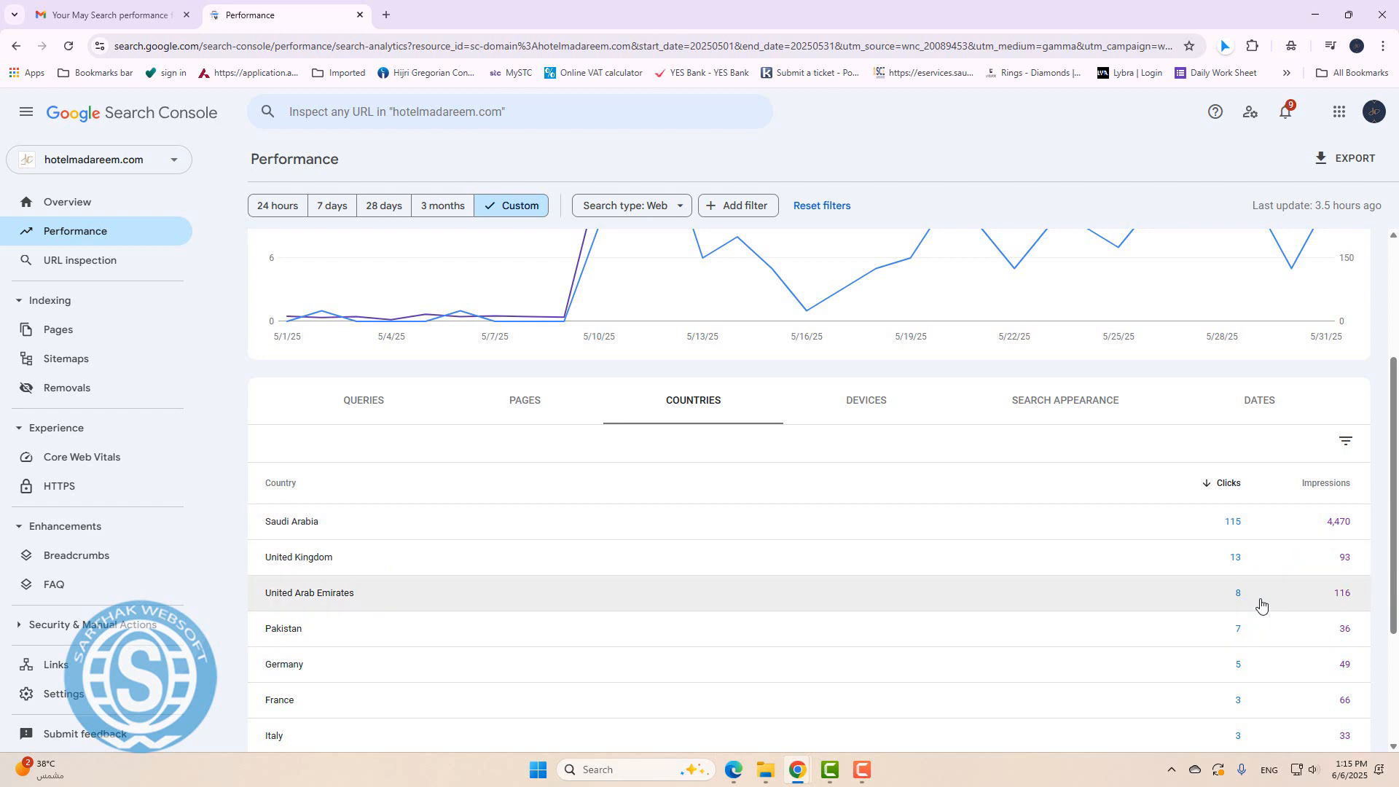
scroll(1109, 594, "up", 3)
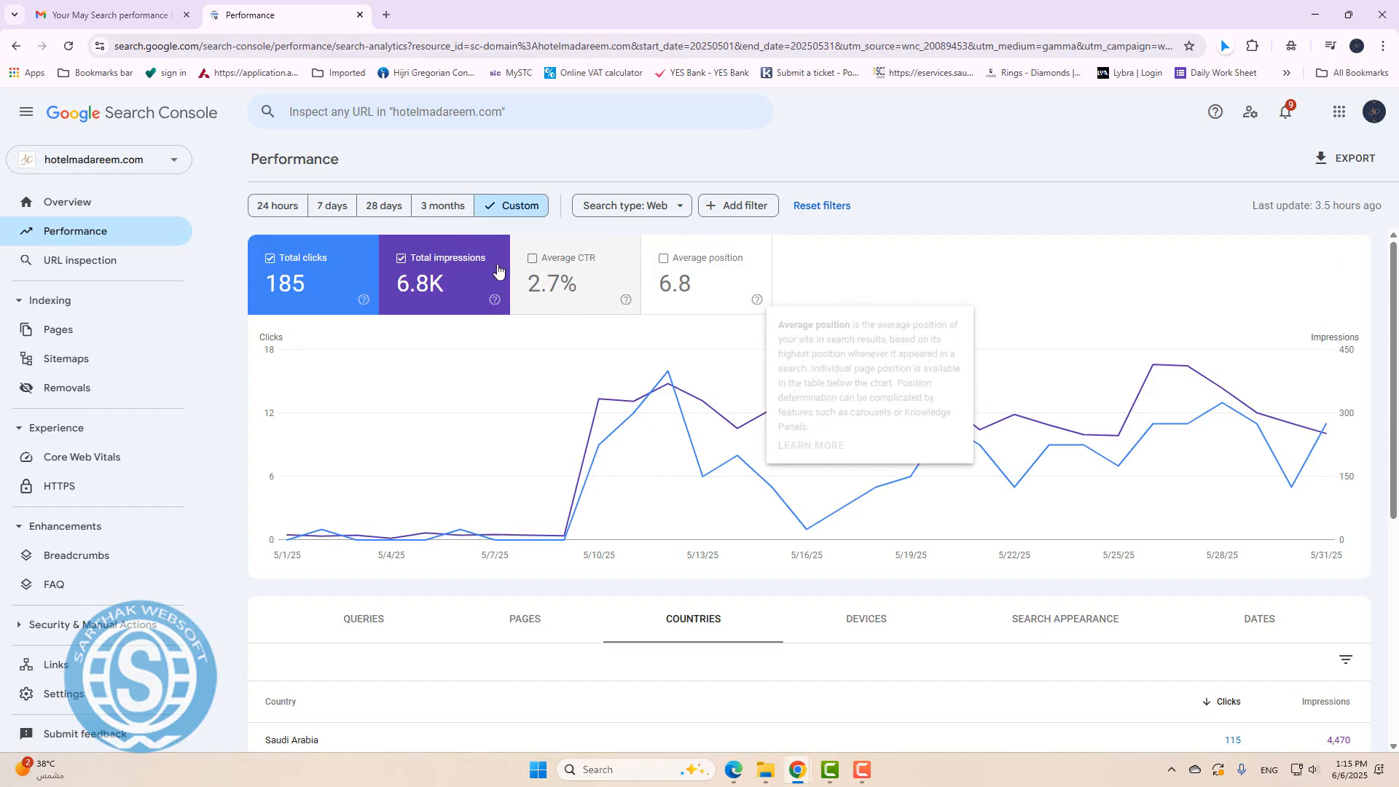
Step the date range through 24 hours, 7 days, 28 days, then 3 months, and scan the countries table.
left_click(284, 212)
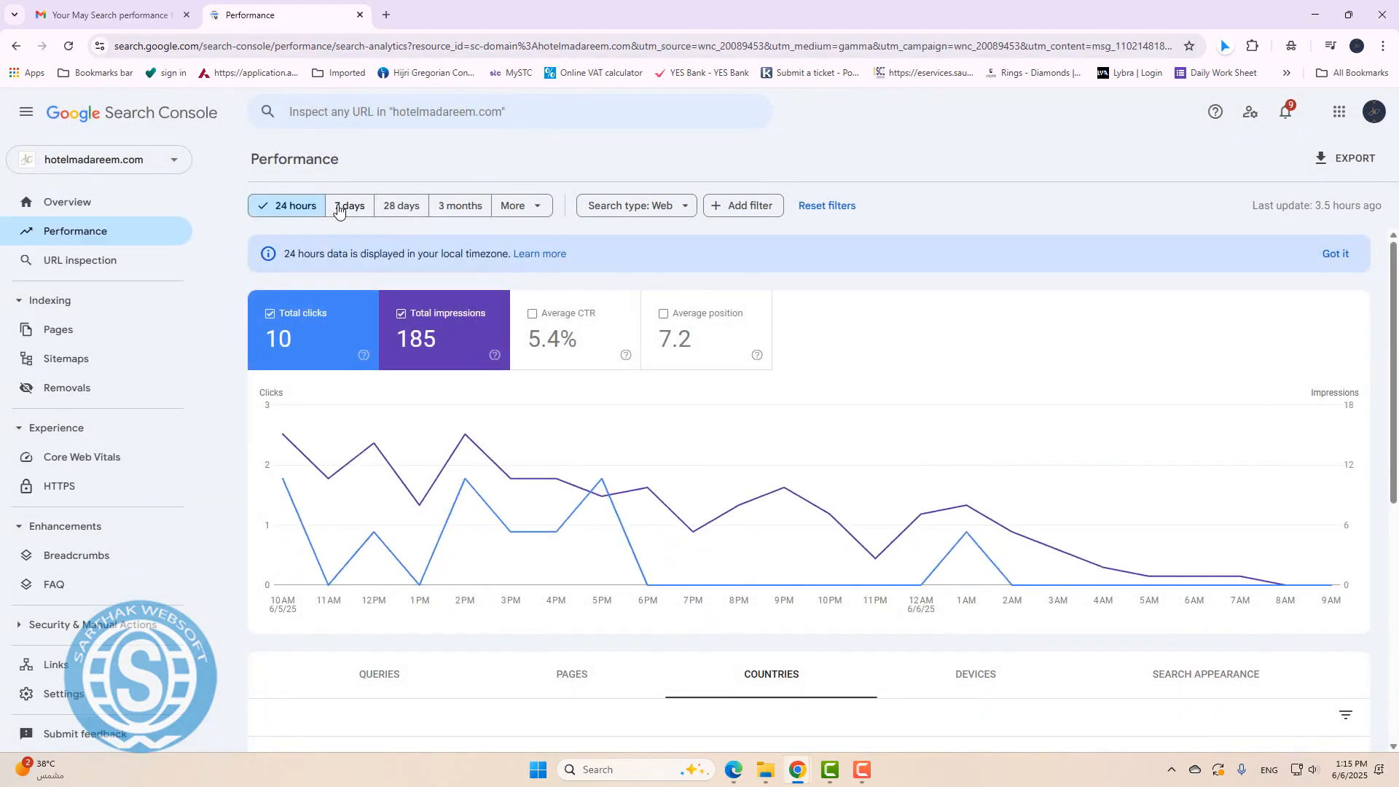
left_click(350, 208)
left_click(400, 209)
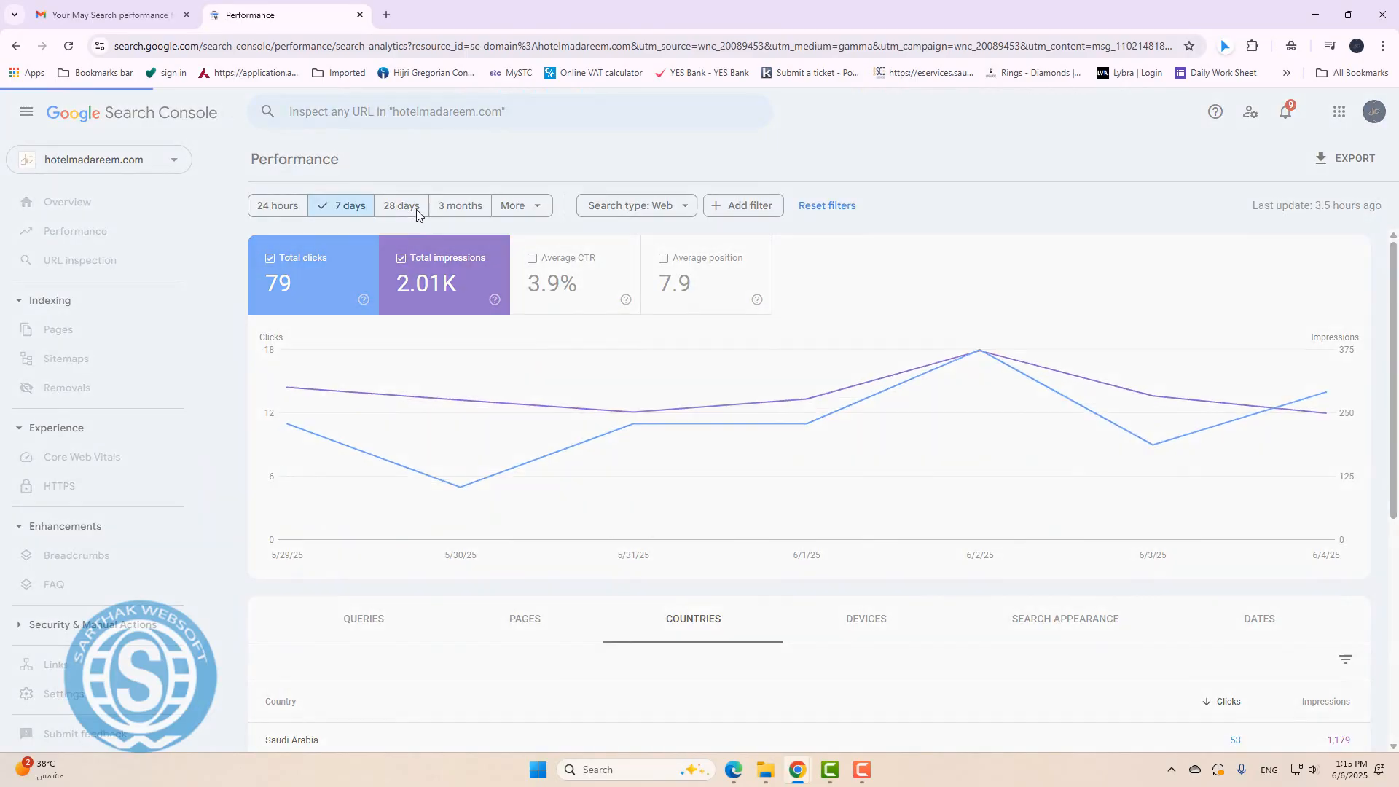
left_click(463, 210)
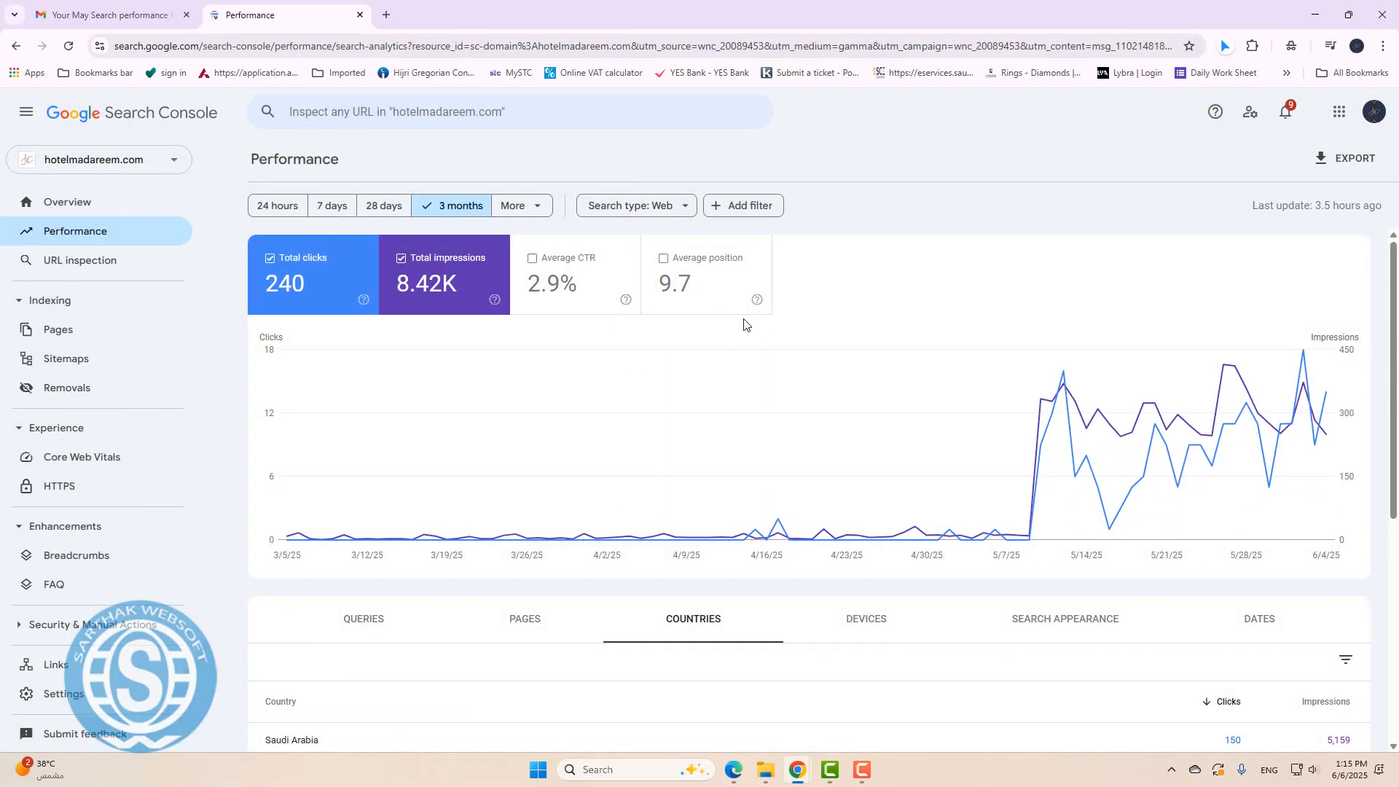
scroll(857, 431, "down", 4)
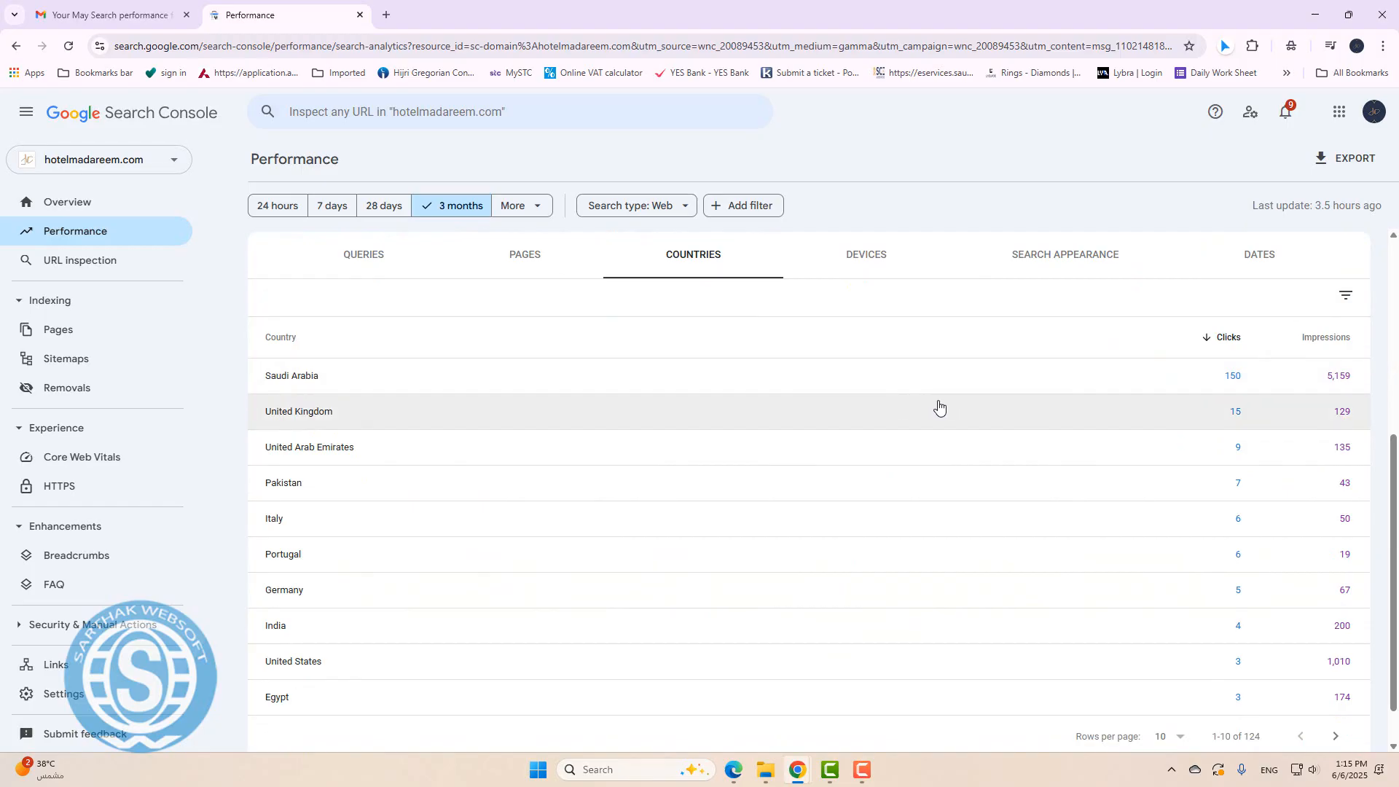
scroll(923, 427, "down", 1)
scroll(923, 427, "up", 5)
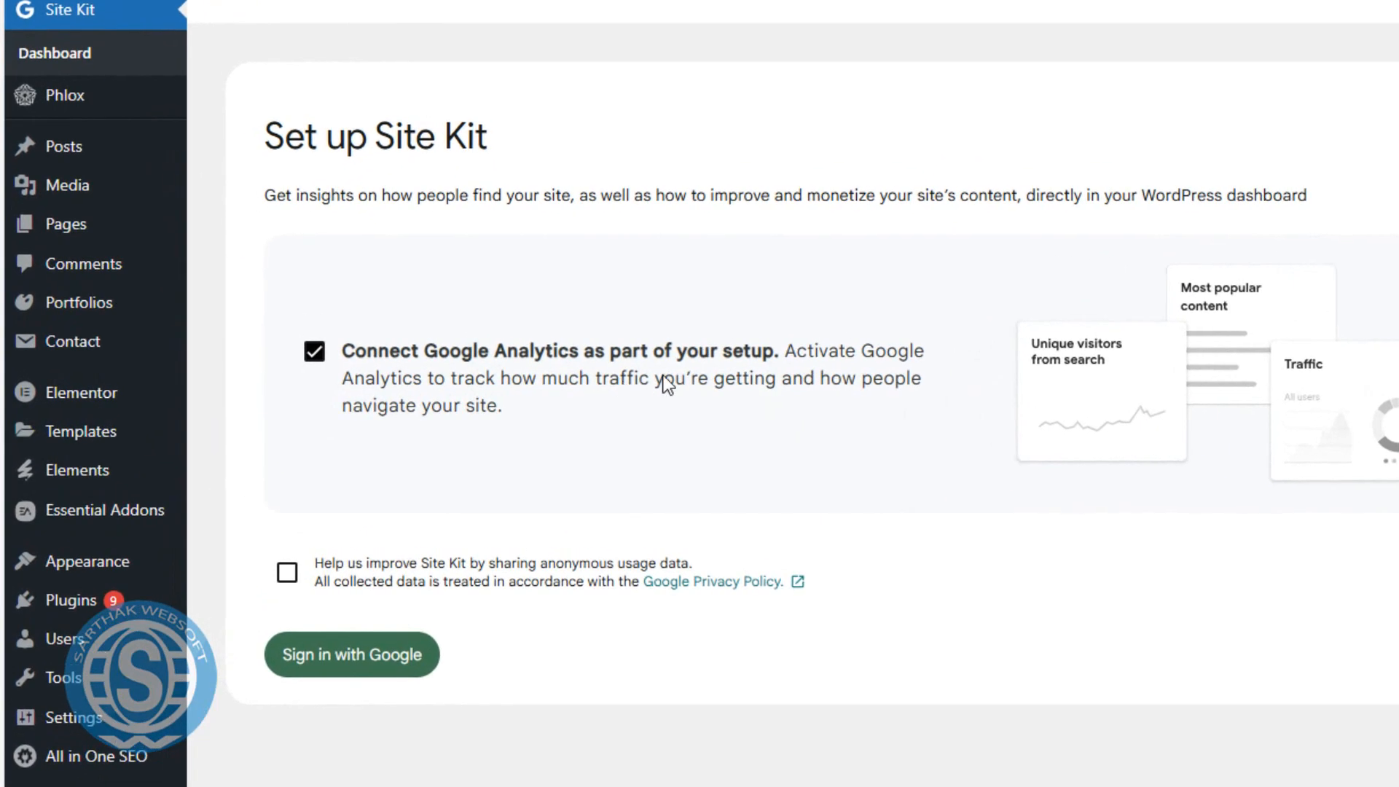
Sign Site Kit in with the hotel's Google account and grant all requested permissions.
left_click(390, 656)
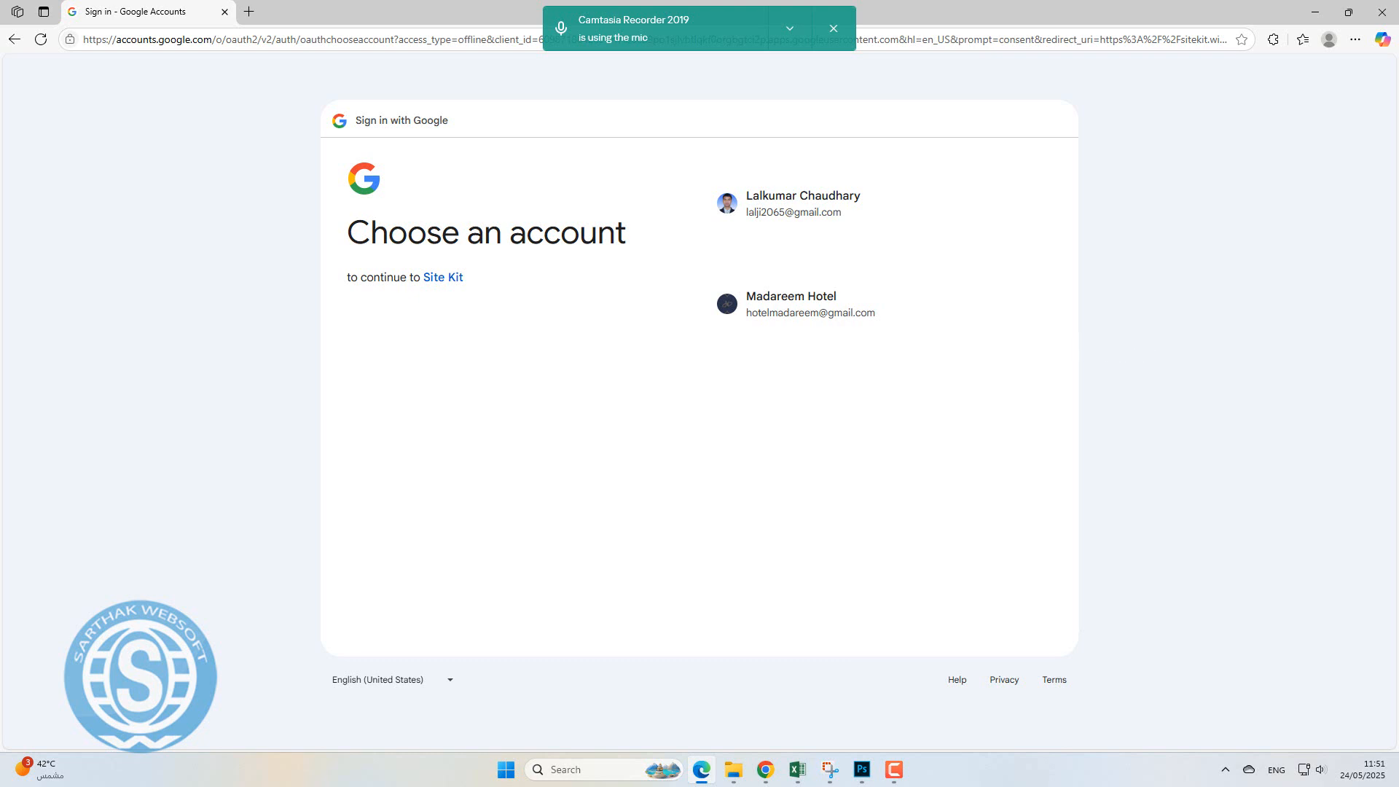
left_click(831, 313)
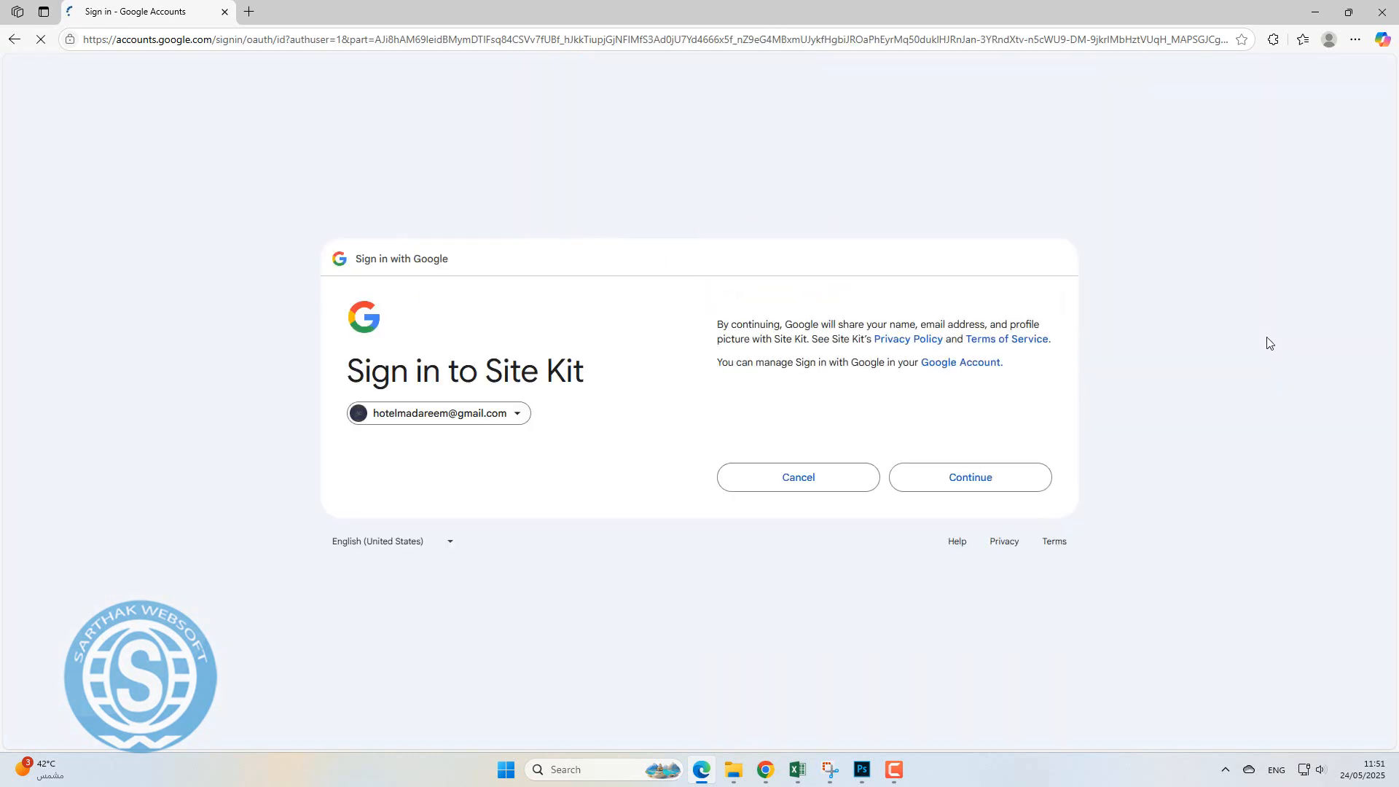
left_click(940, 481)
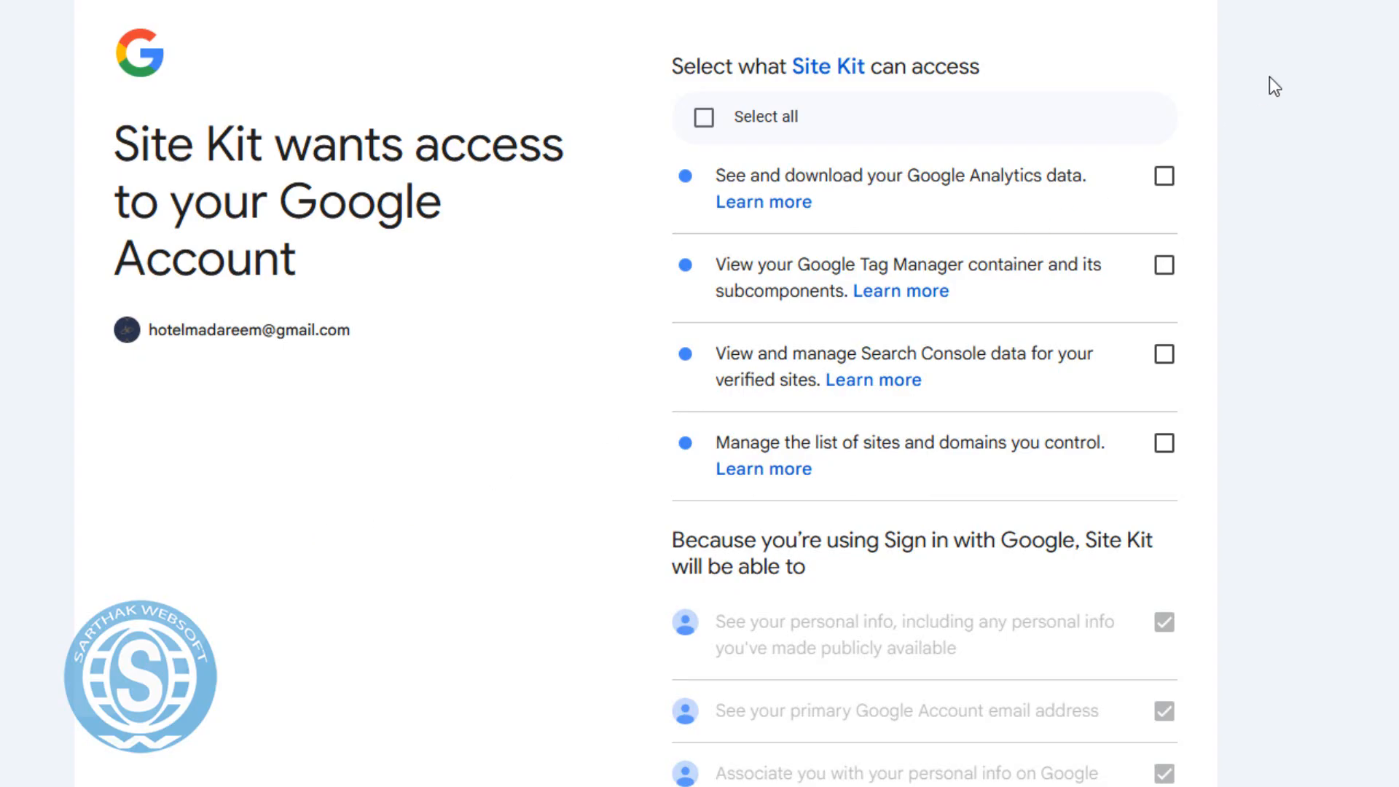
left_click(704, 118)
scroll(550, 561, "down", 5)
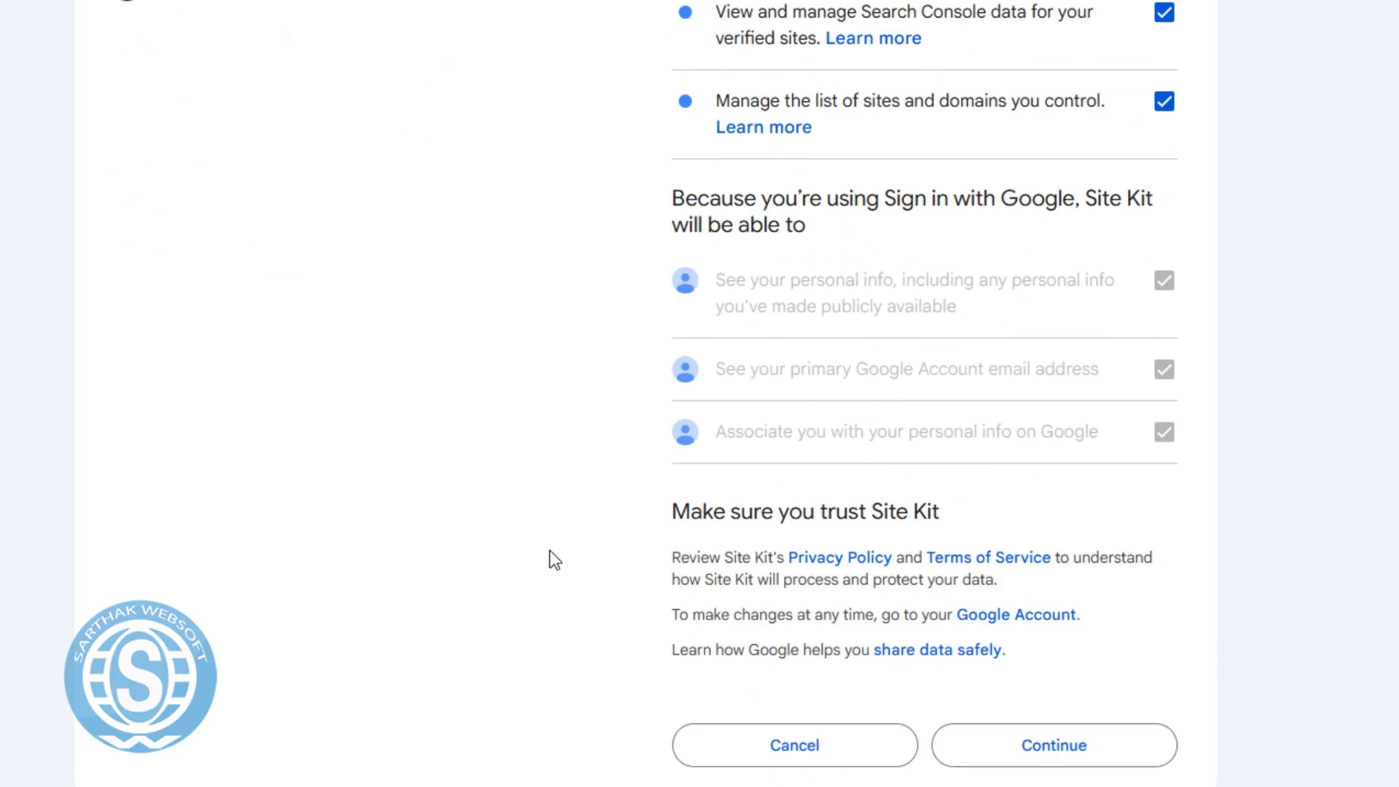
left_click(1089, 747)
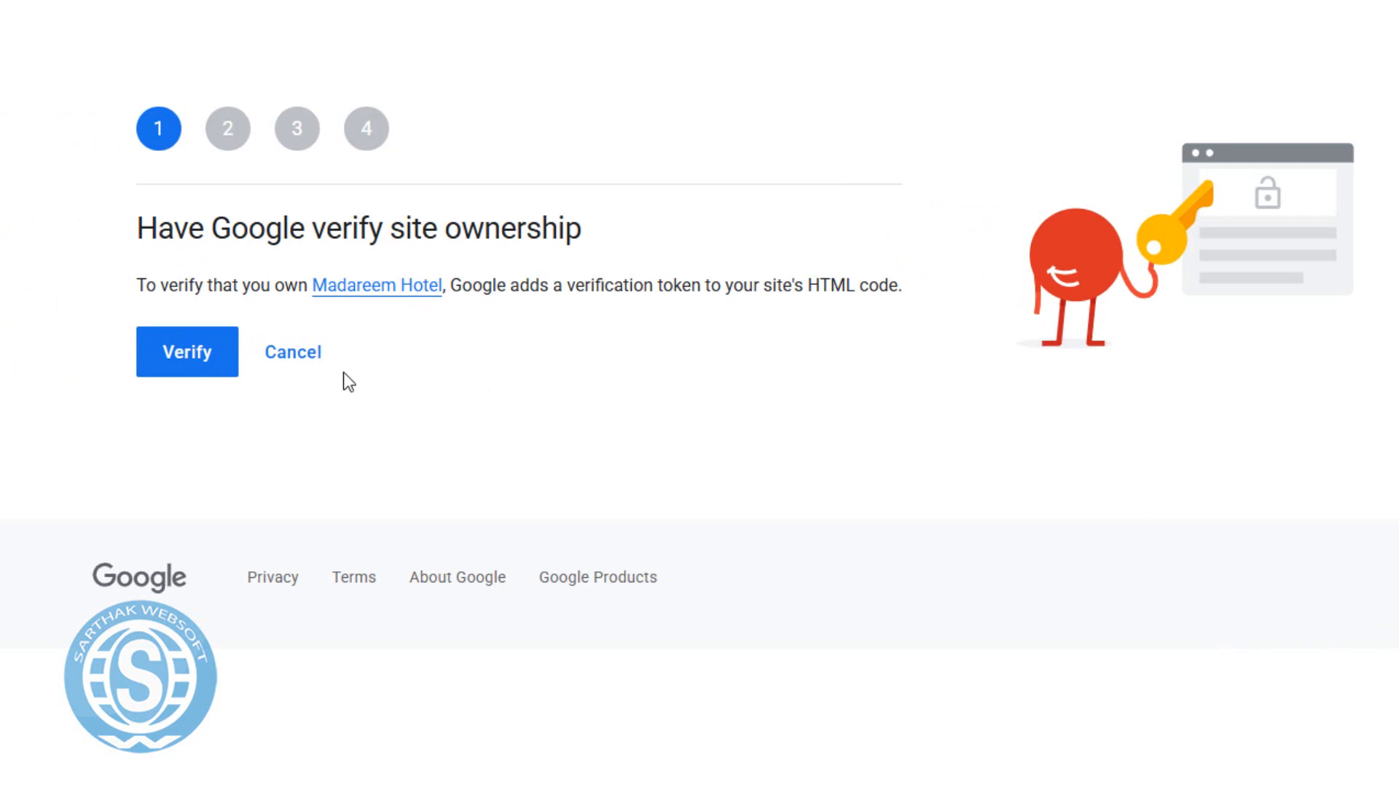
Verify site ownership, allow dashboard metrics, add the site to Search Console, and proceed to Analytics.
left_click(162, 362)
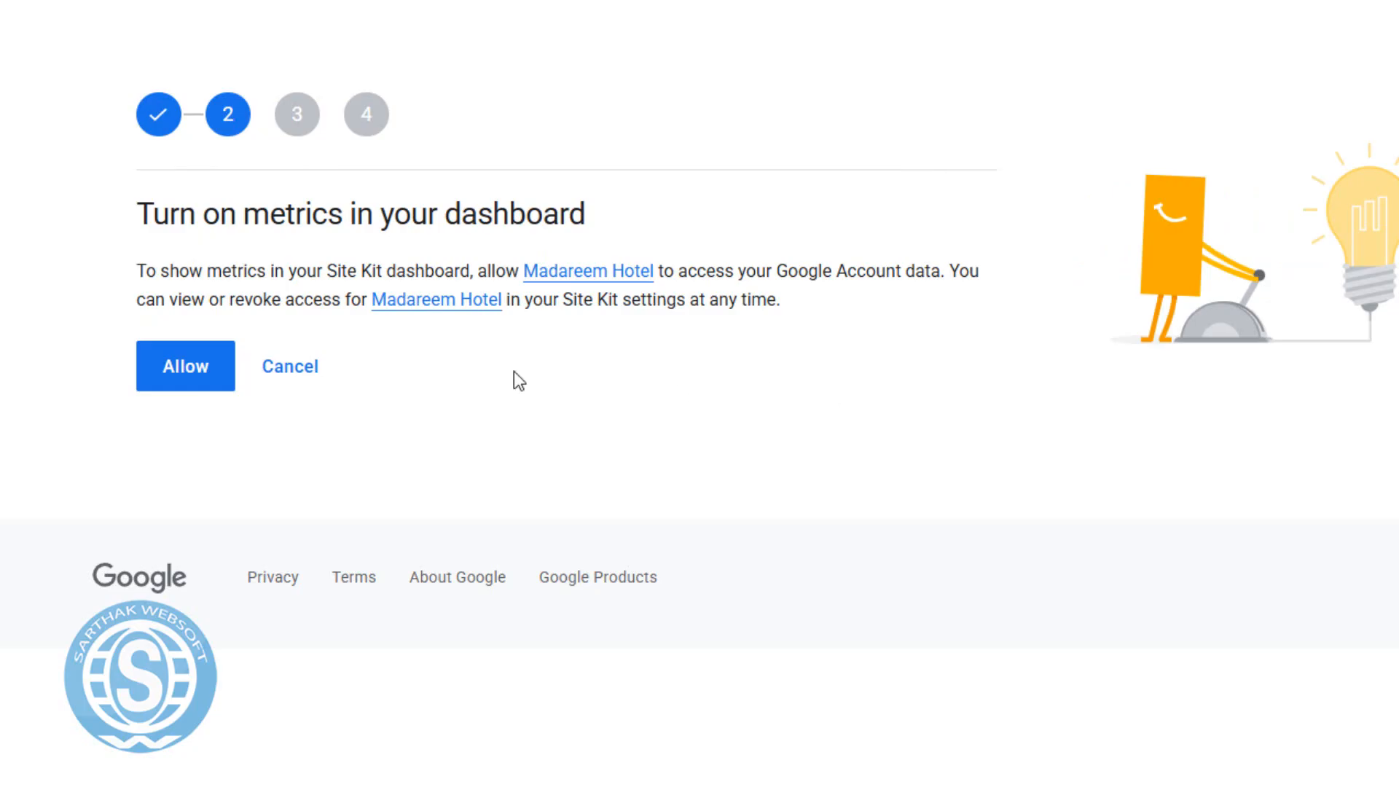
left_click(154, 372)
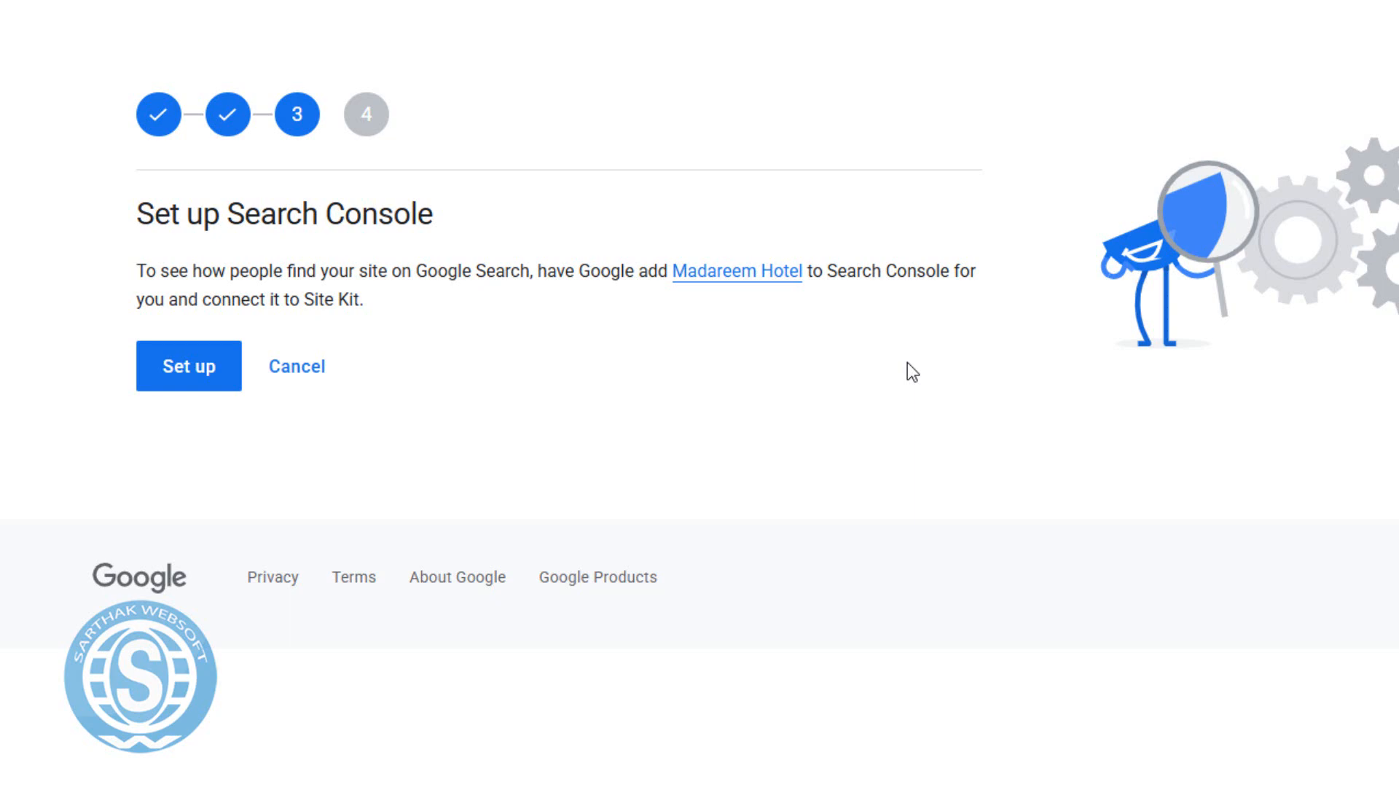
left_click(183, 368)
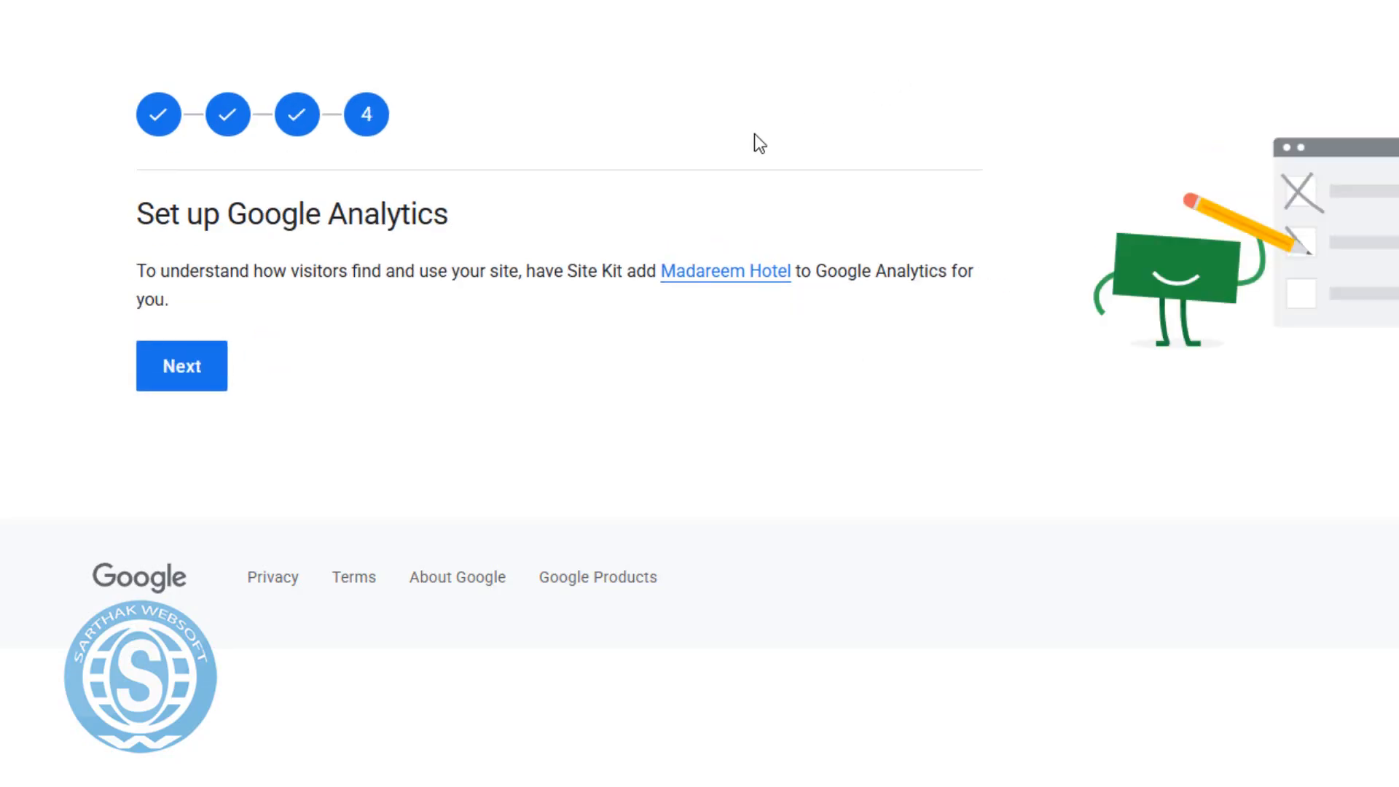
left_click(184, 375)
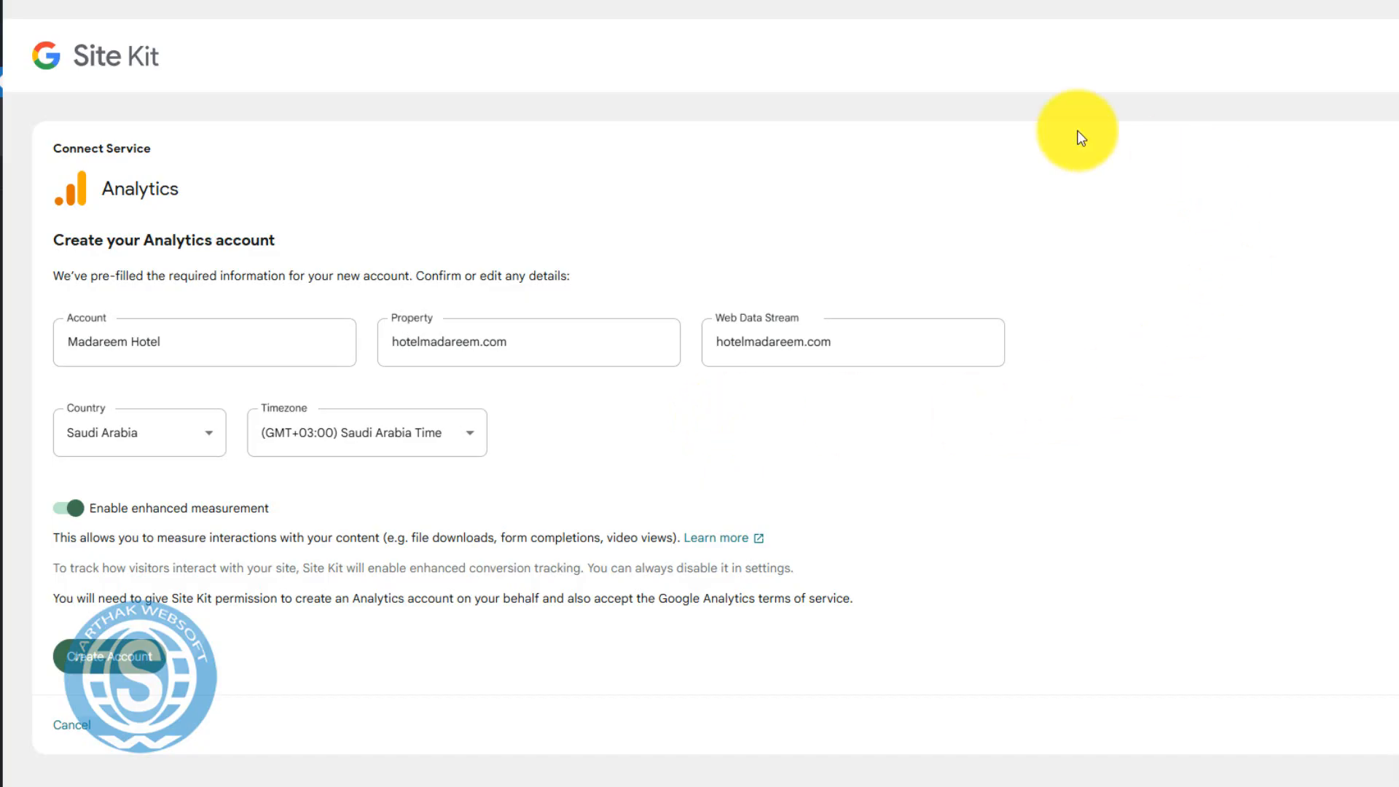
Create the prefilled Analytics account, sign back in as Madareem Hotel, and grant the additional access.
scroll(557, 495, "down", 3)
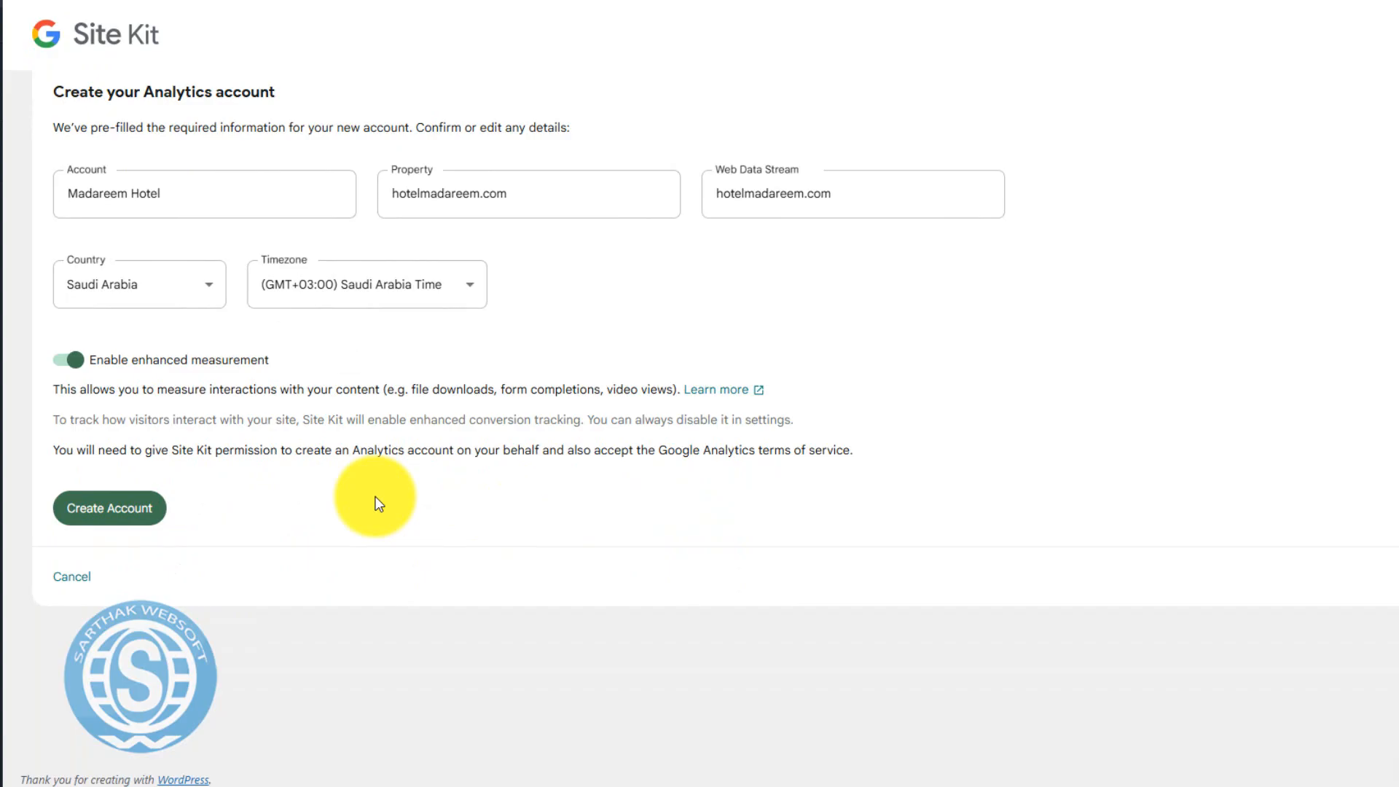
left_click(124, 514)
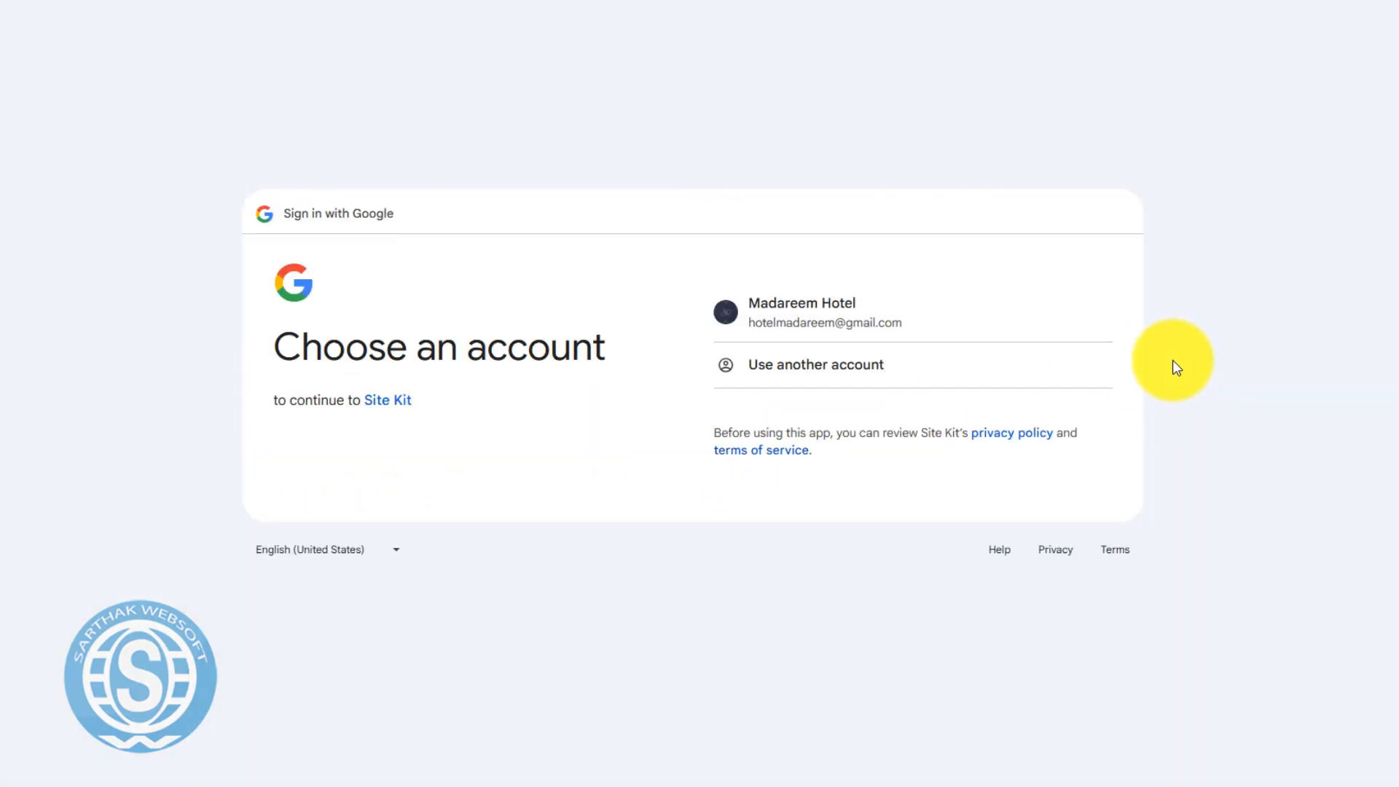
left_click(822, 315)
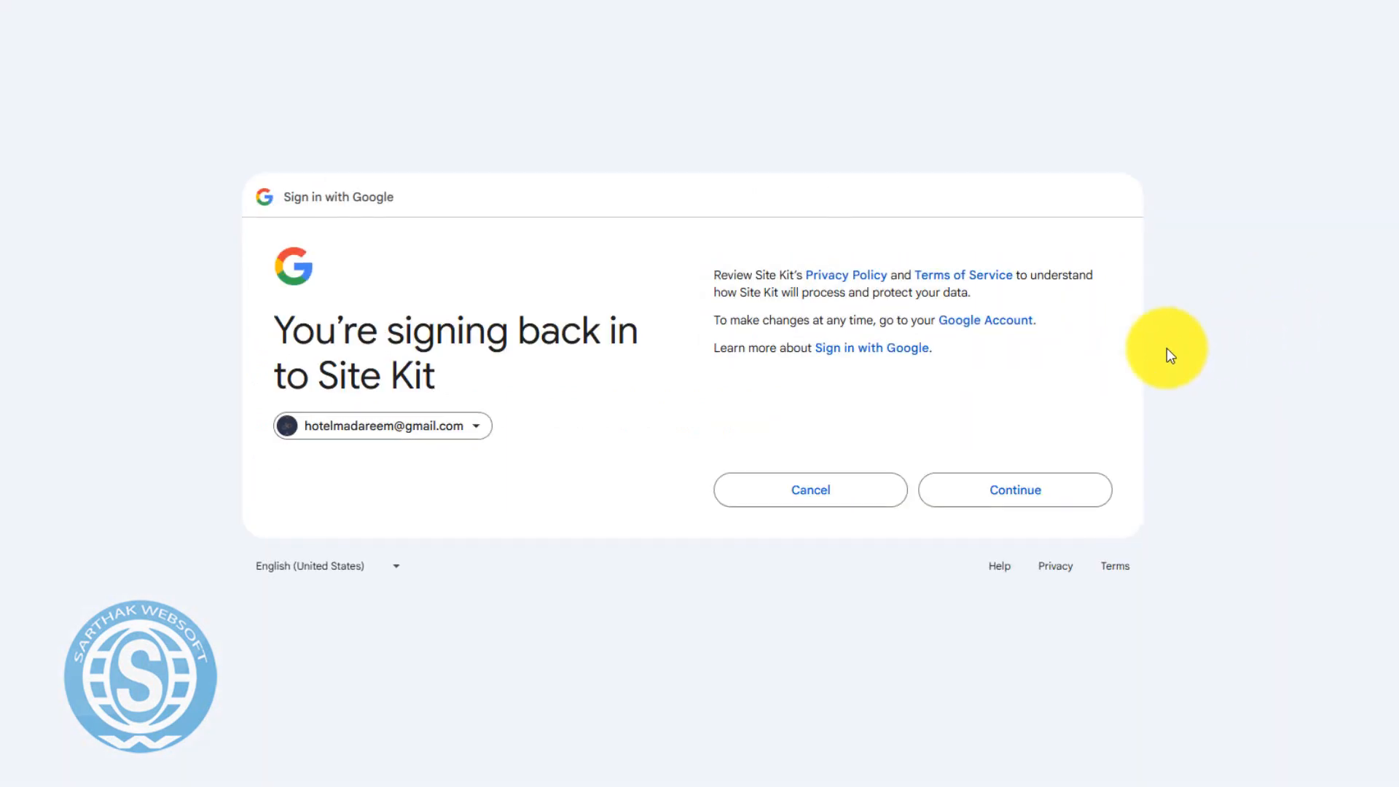
left_click(1013, 490)
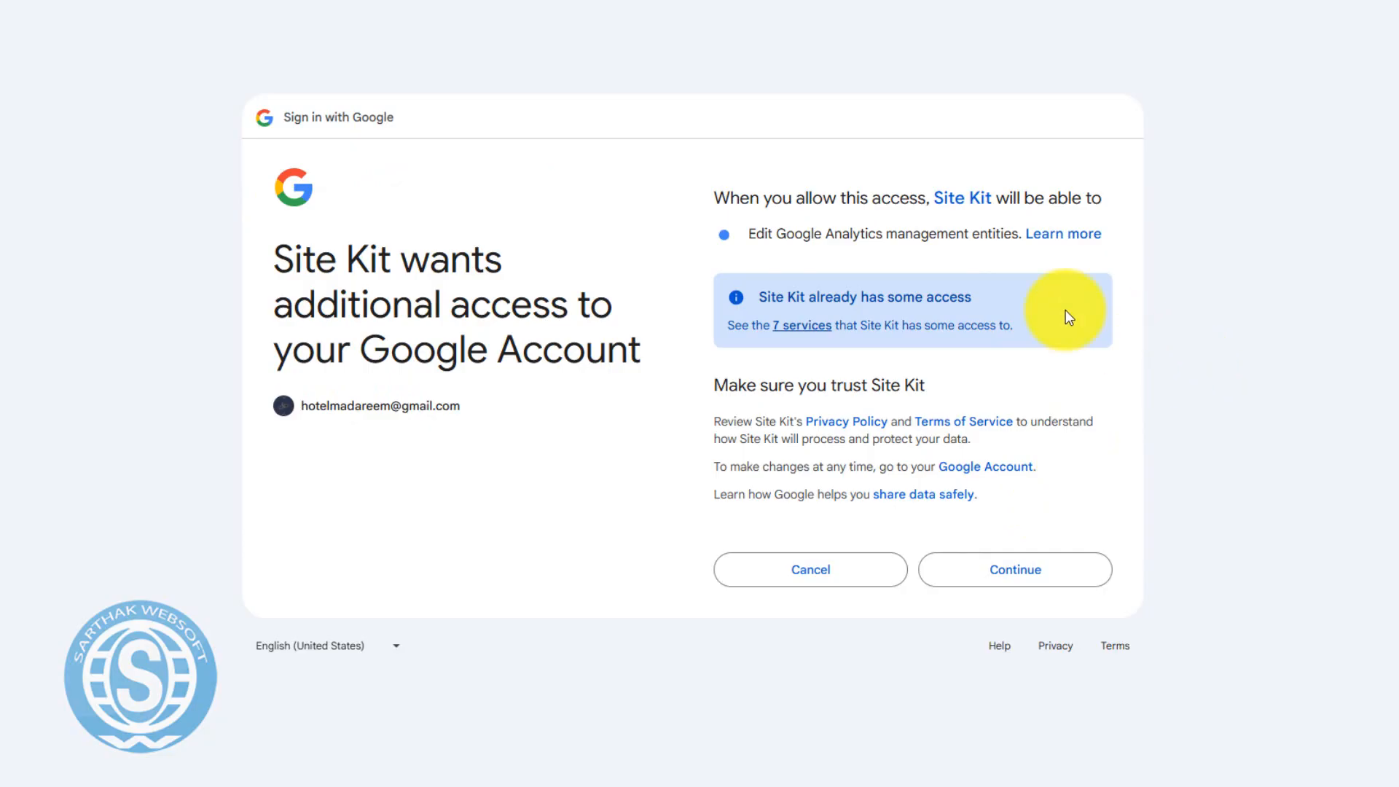
left_click(996, 578)
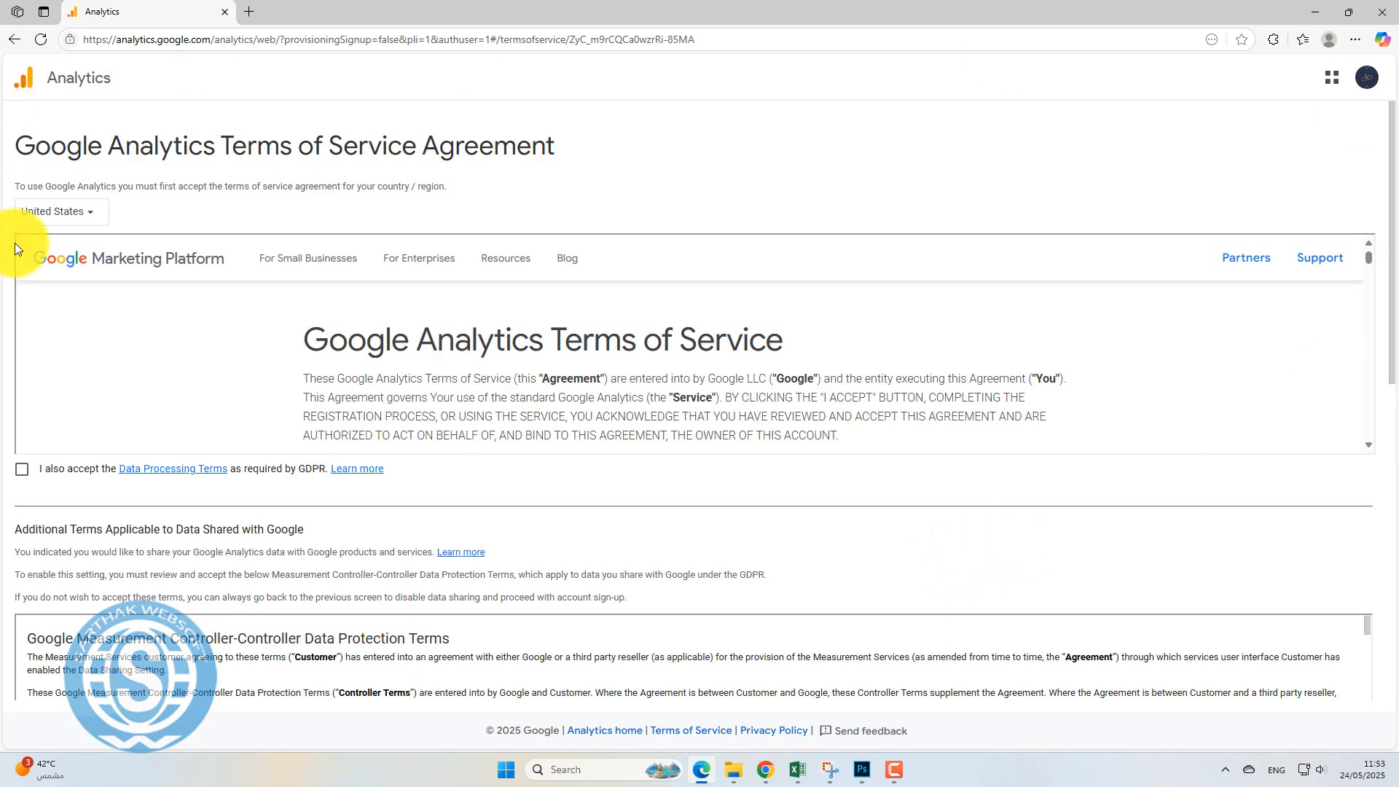
Set the country to Saudi Arabia and accept the Data Processing and Controller-Controller terms.
left_click(74, 212)
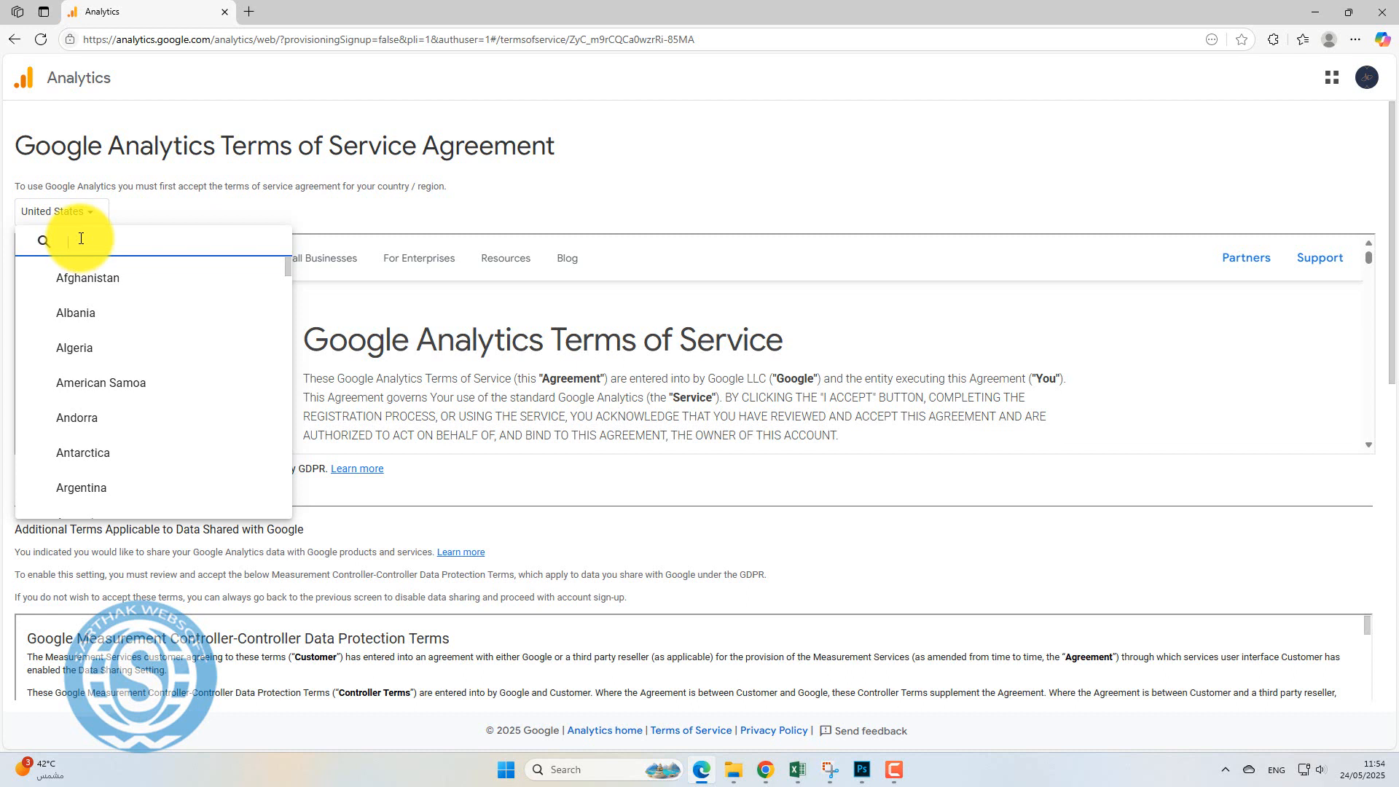
type("saudi")
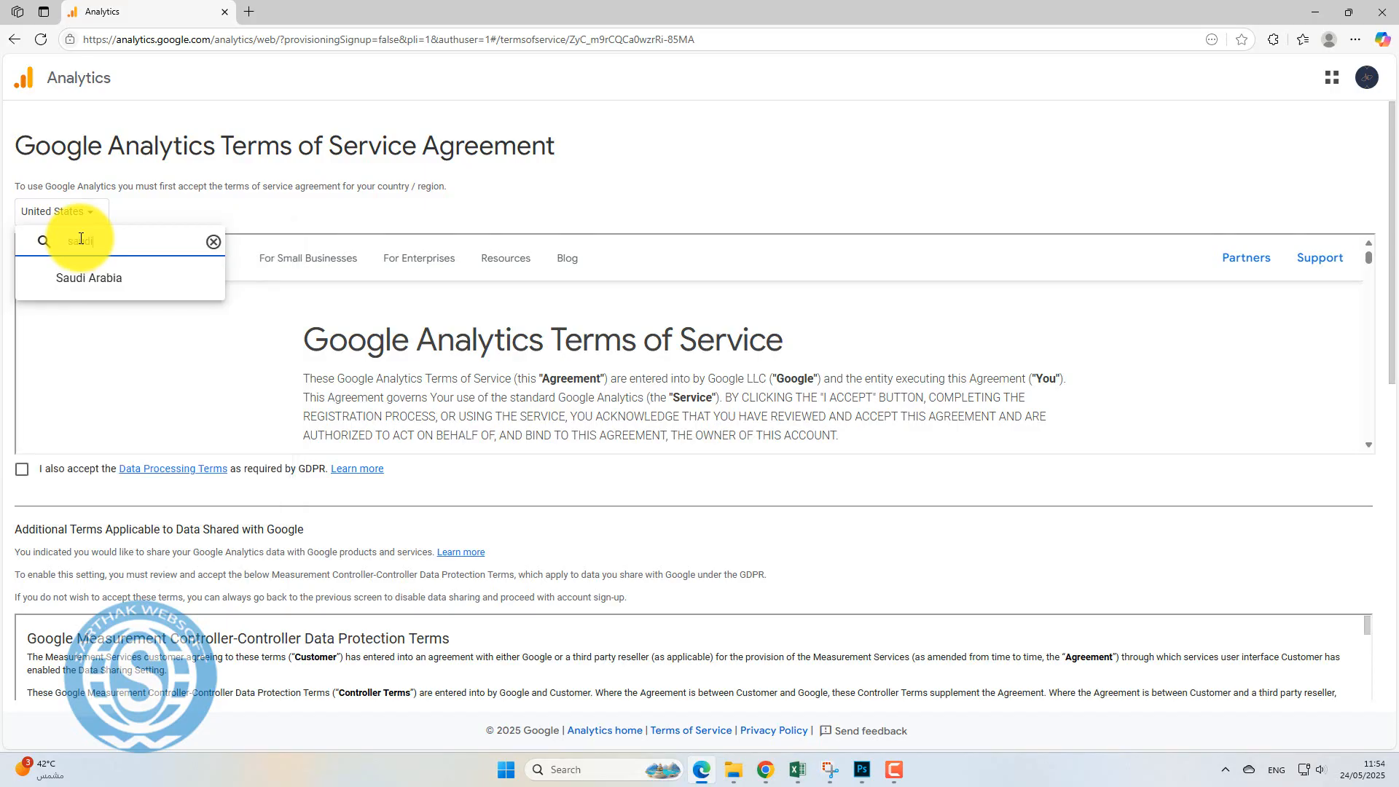
left_click(72, 276)
left_click(22, 470)
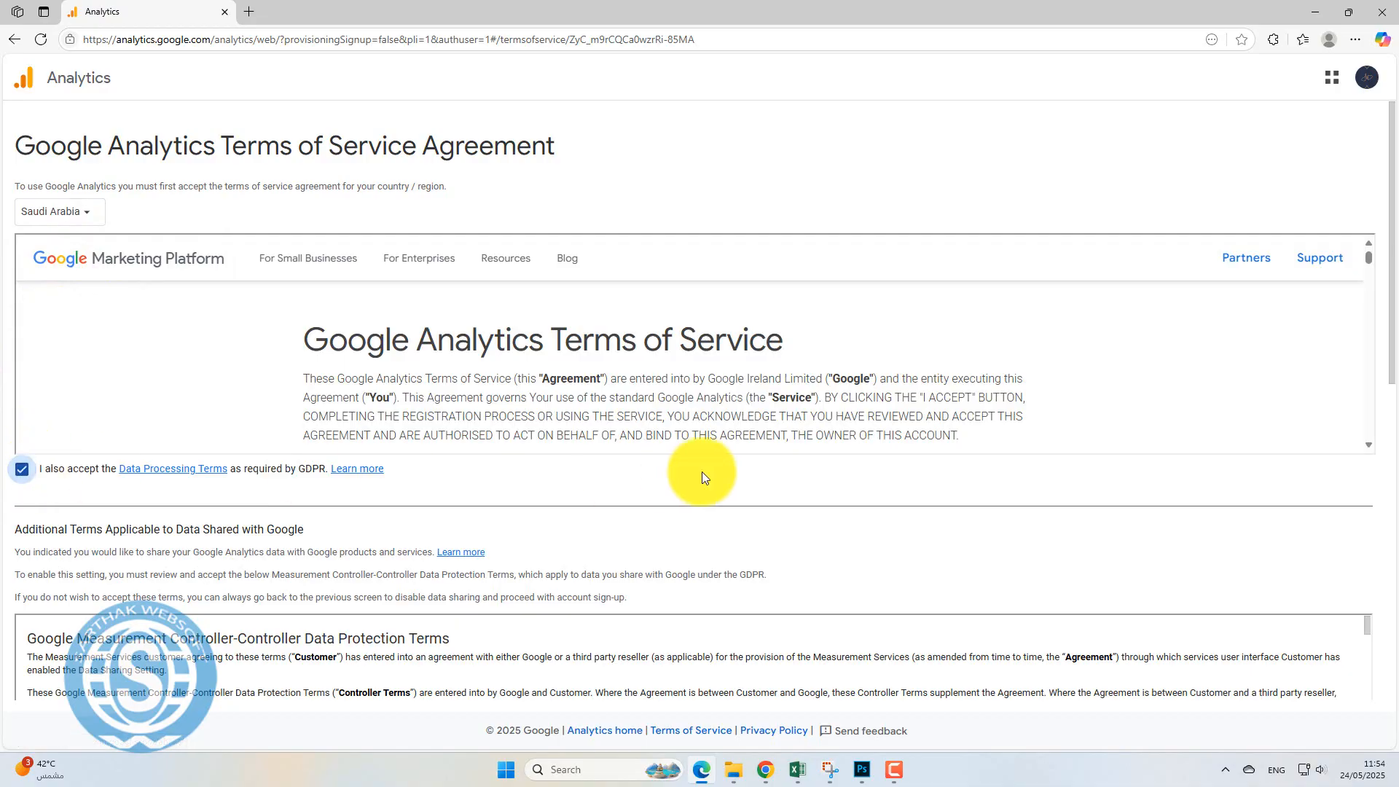
scroll(718, 482, "down", 5)
left_click(22, 507)
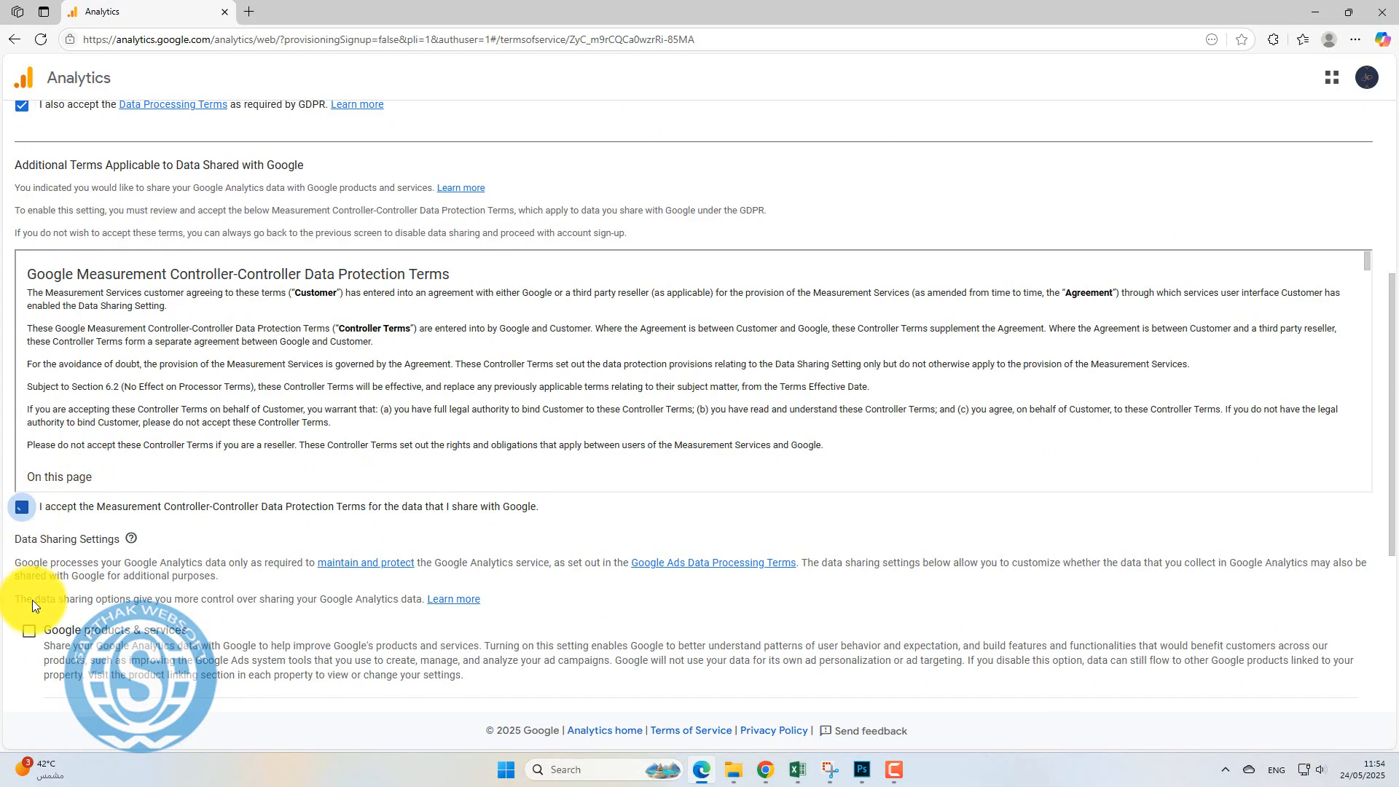
Enable every data-sharing option, accept the terms, and go to the Site Kit dashboard.
left_click(29, 630)
scroll(904, 510, "down", 6)
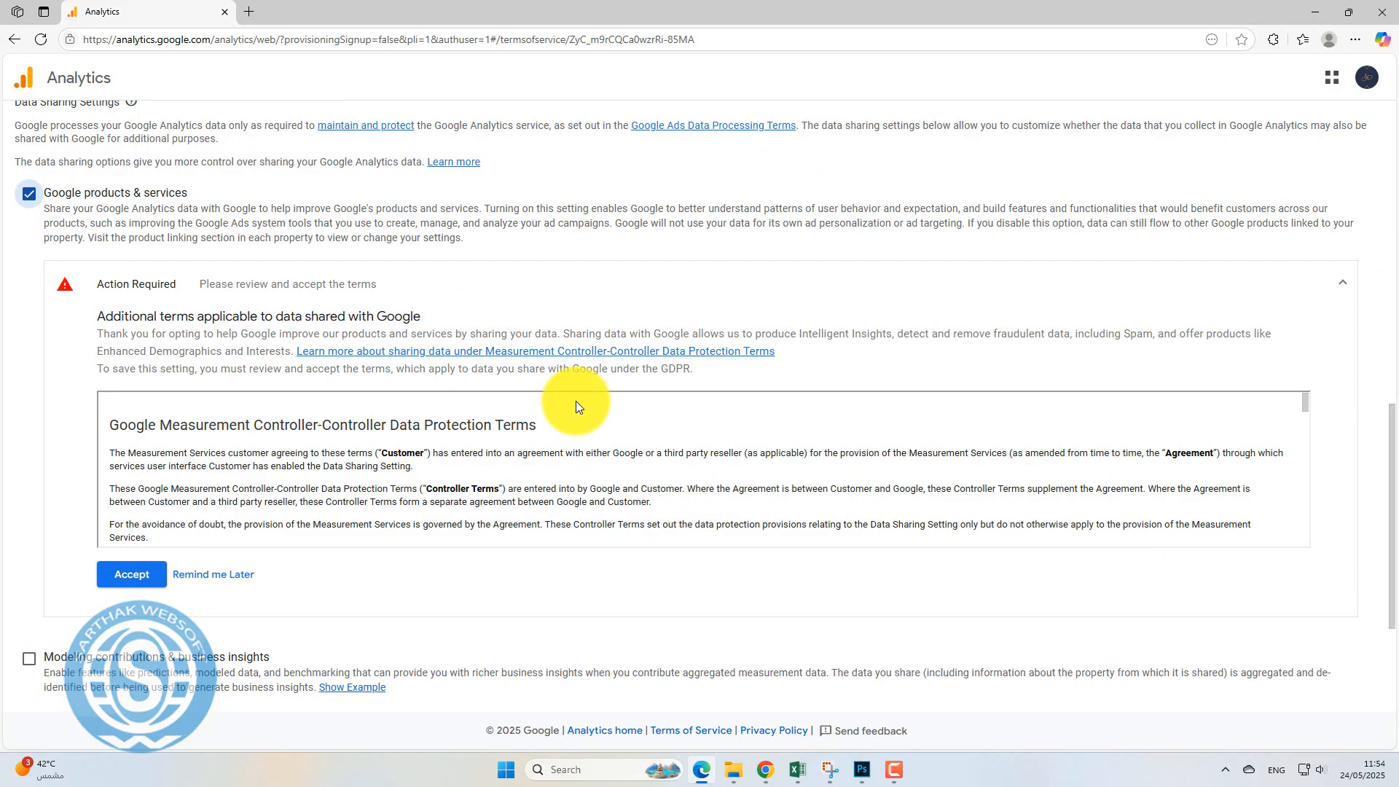
left_click(120, 575)
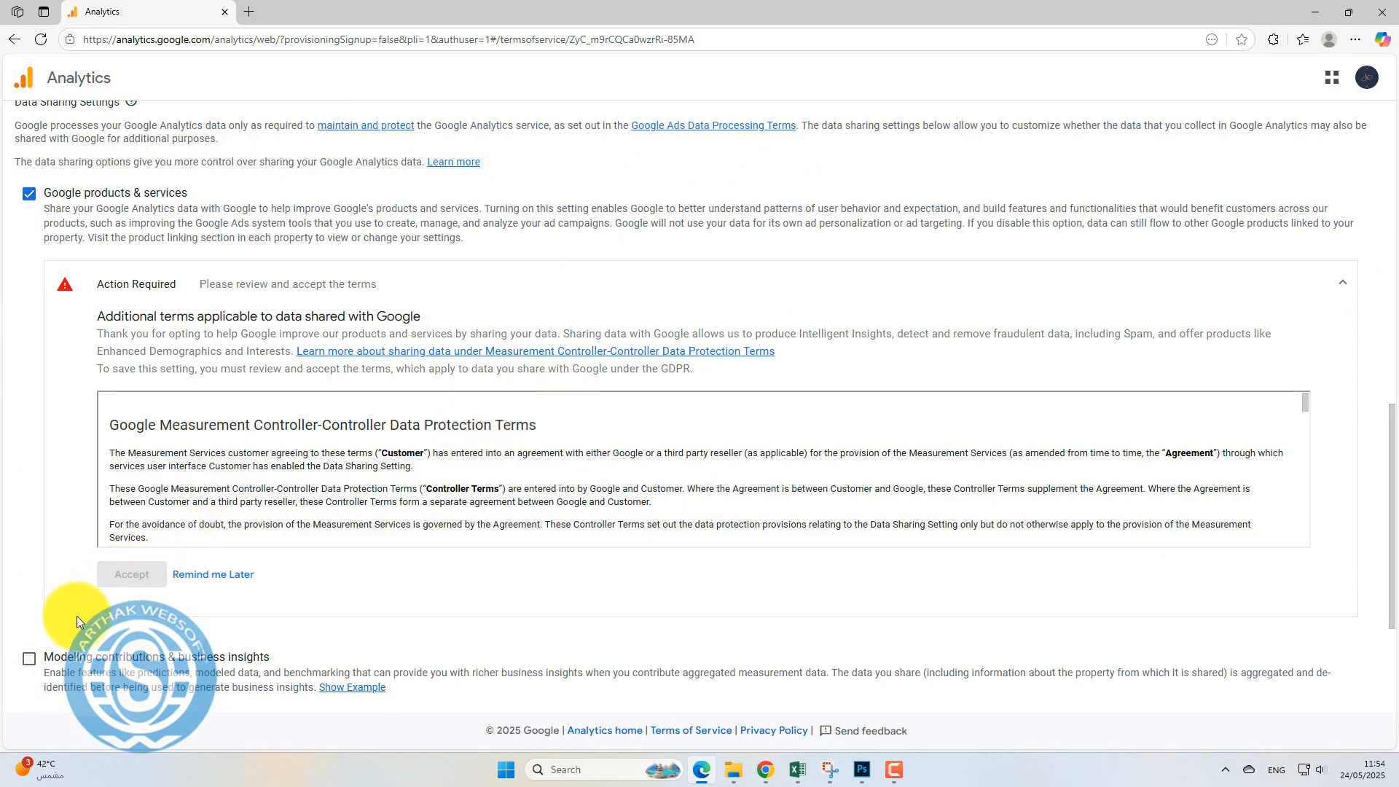
scroll(403, 566, "down", 2)
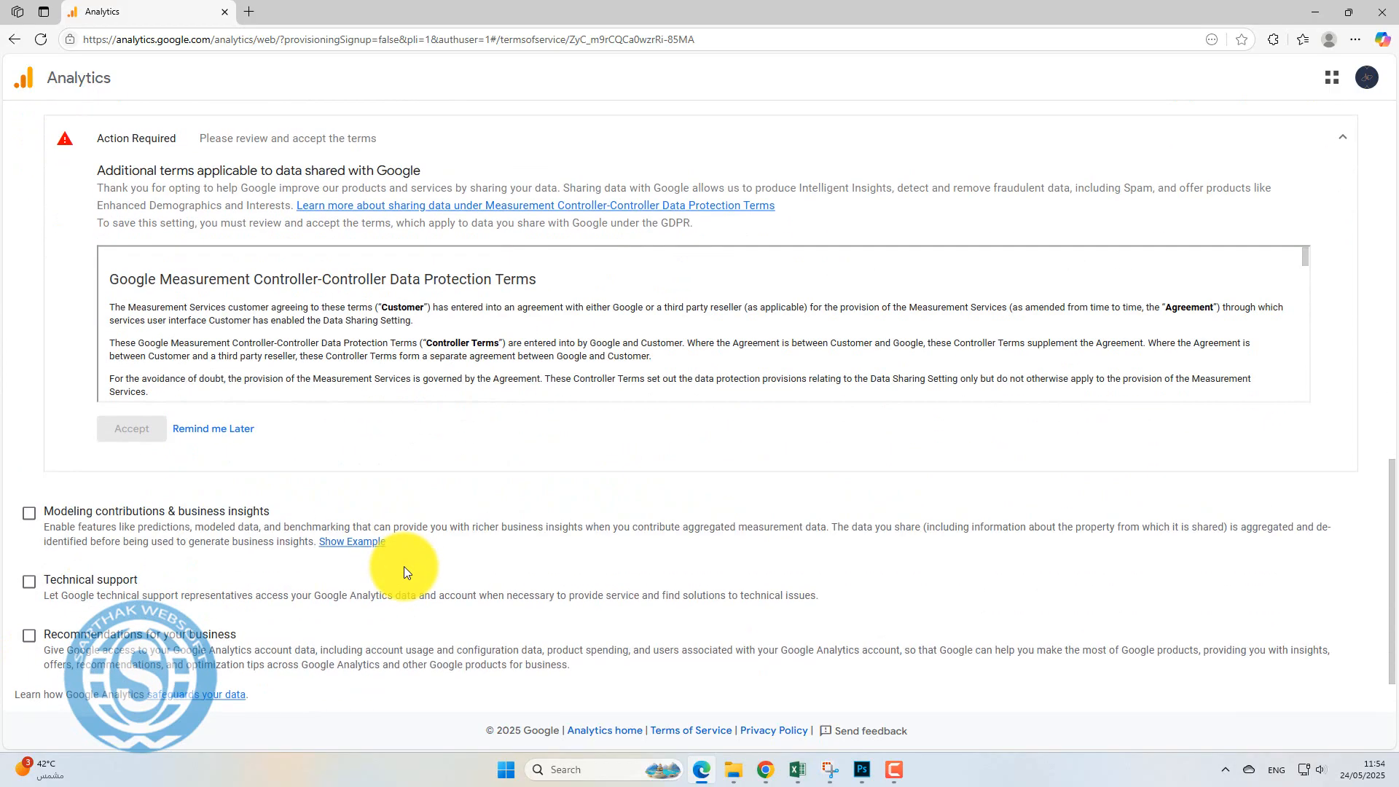
left_click(30, 514)
left_click(30, 581)
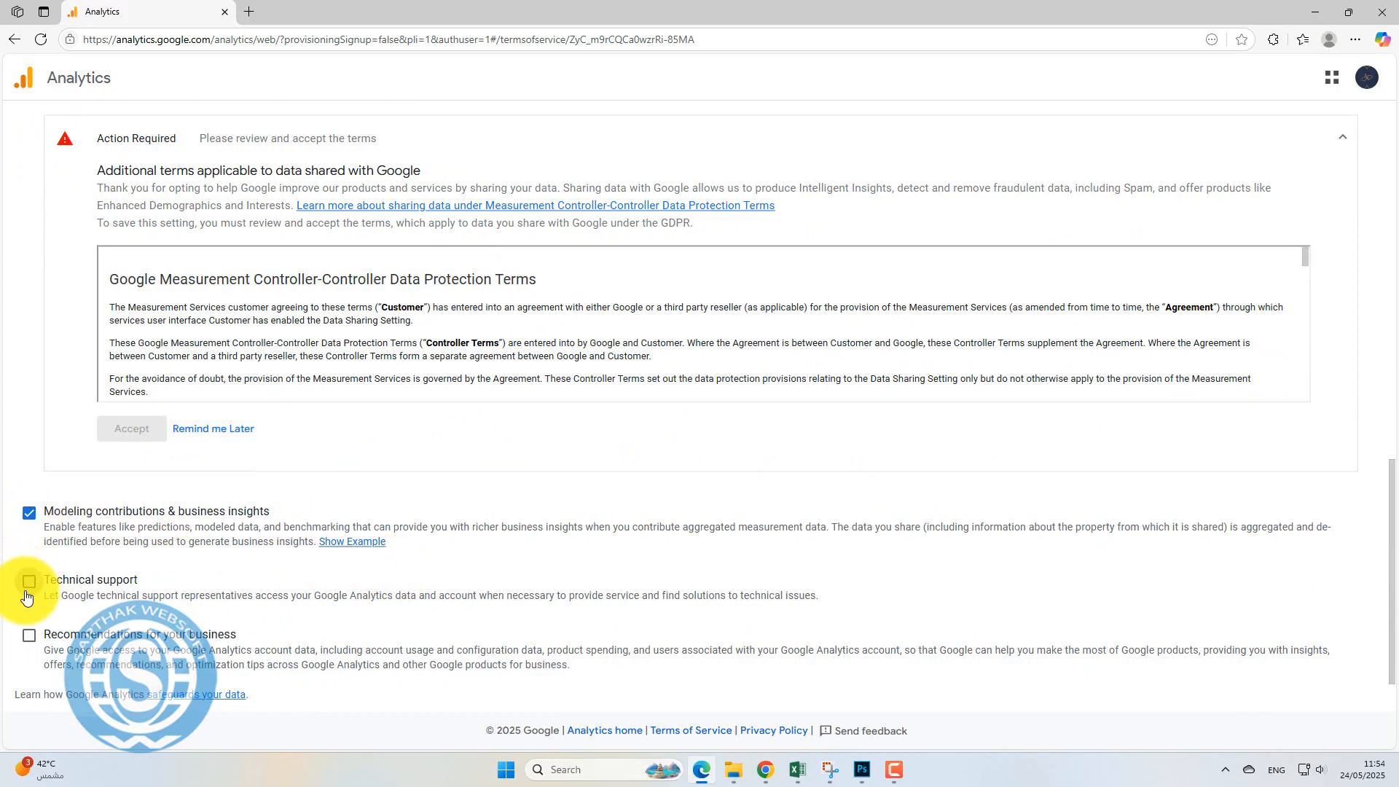
left_click(95, 633)
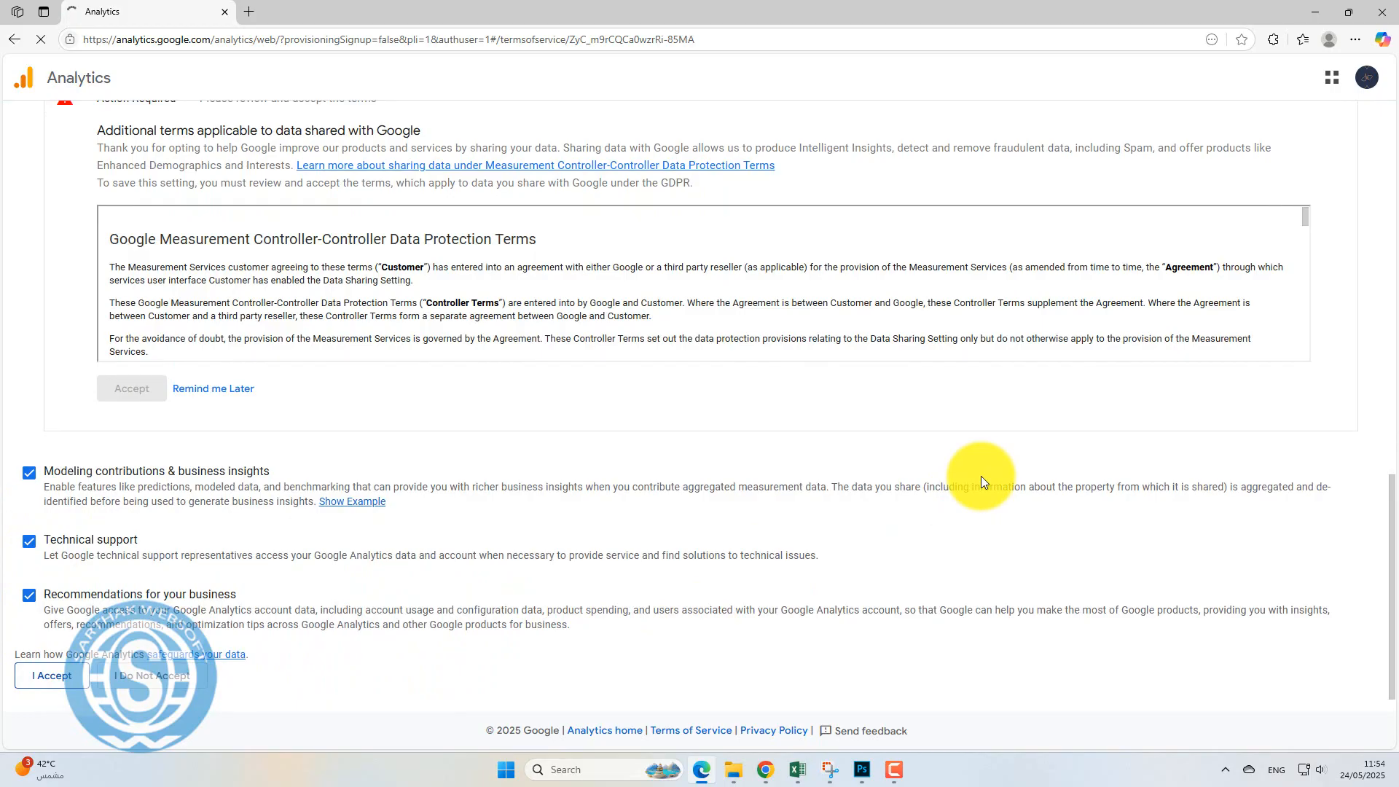
left_click(478, 256)
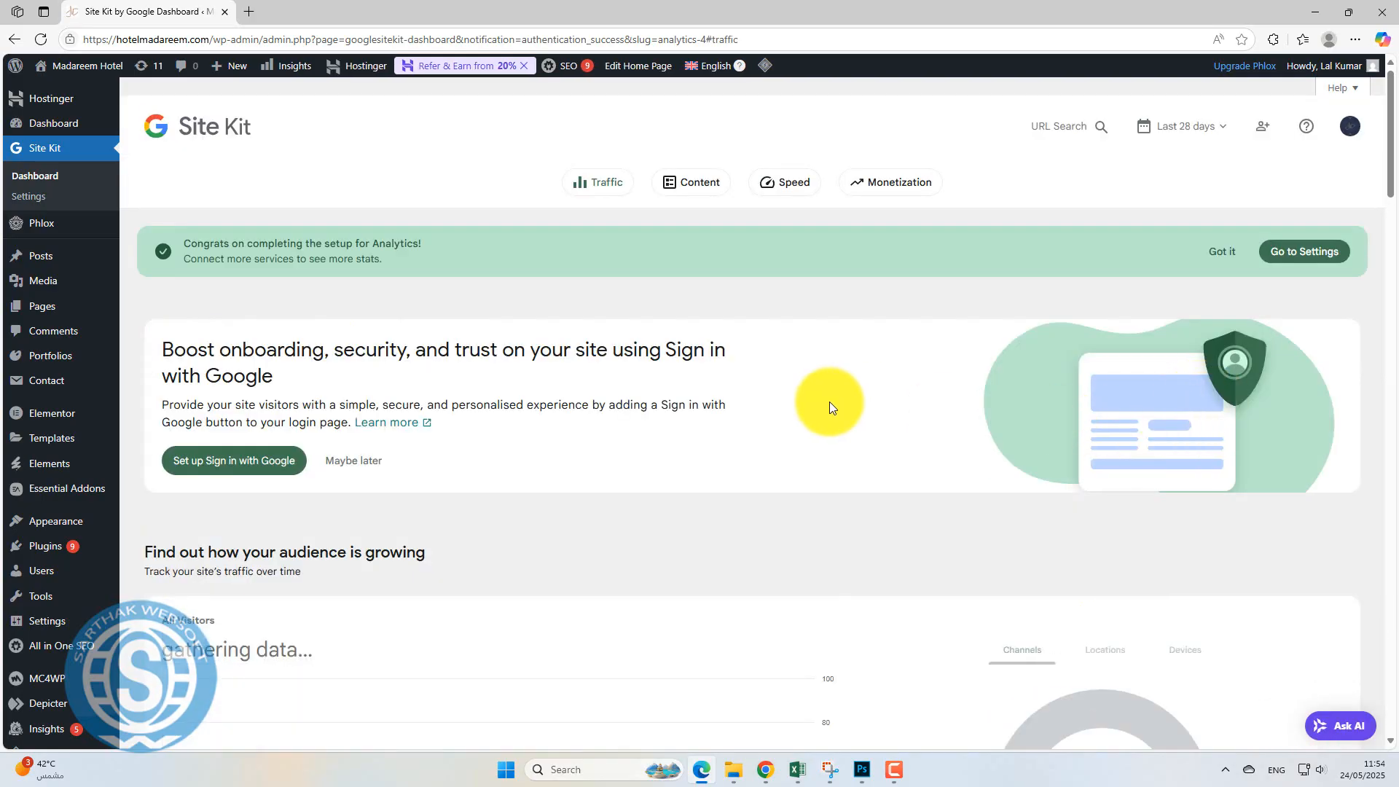
Postpone AdSense with Maybe later and request access to the Analytics property.
scroll(828, 404, "down", 5)
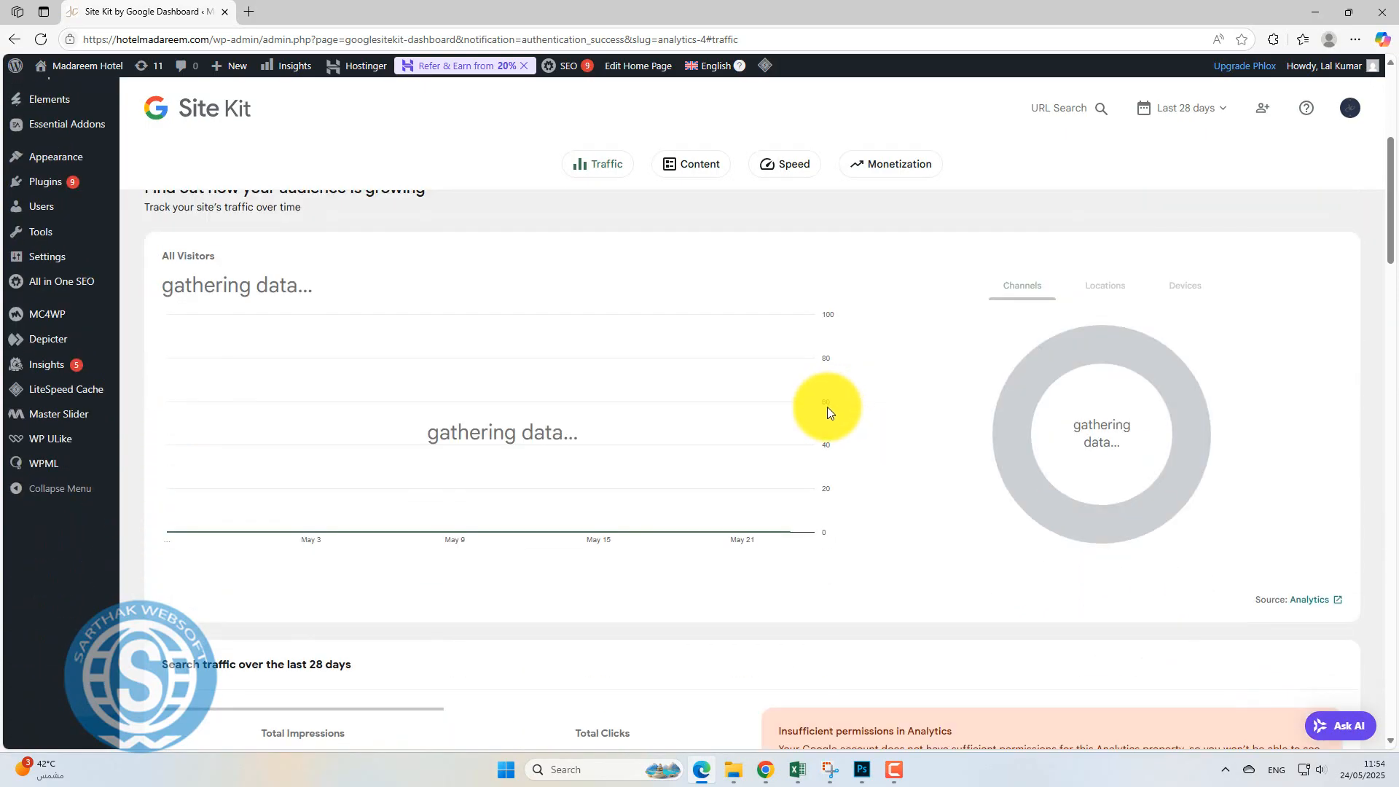
scroll(829, 413, "down", 5)
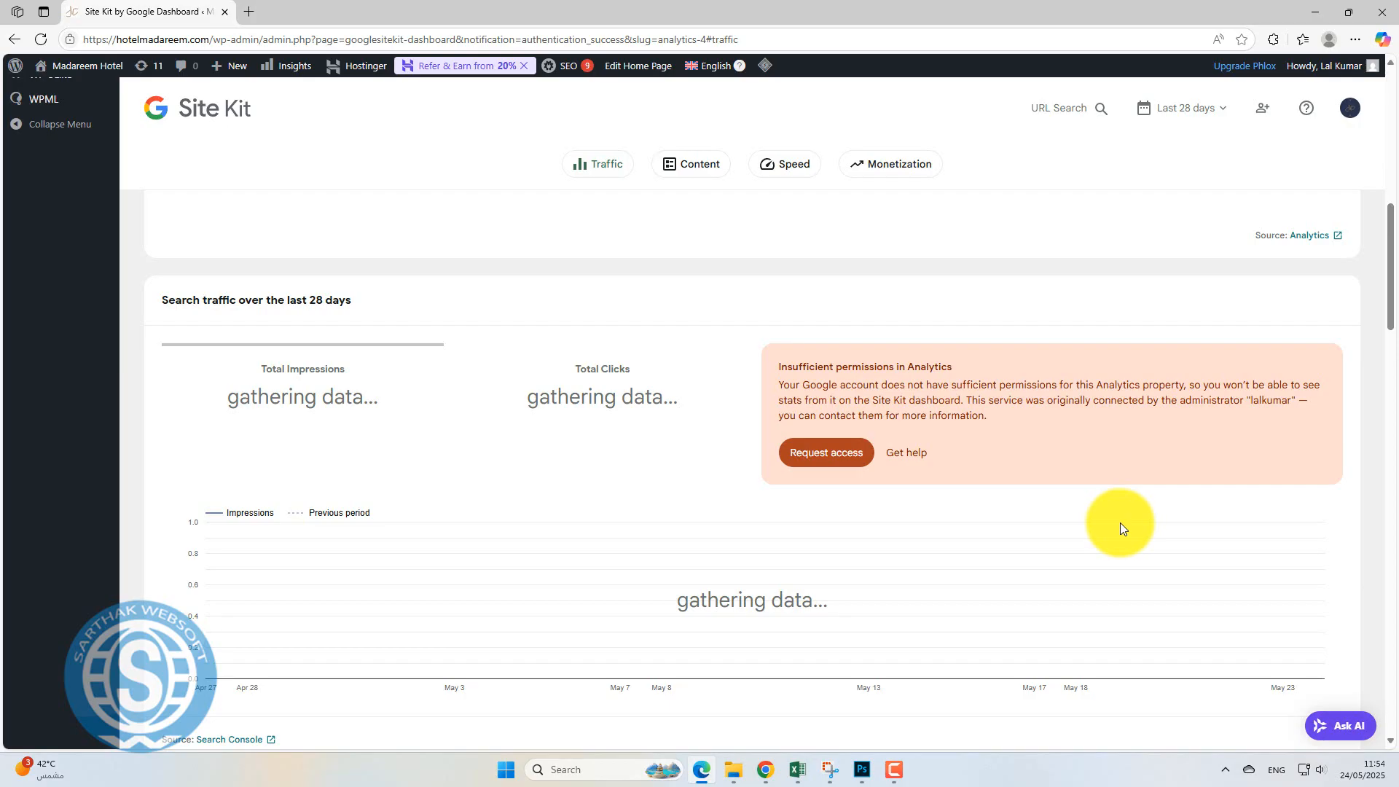
scroll(1121, 522, "down", 15)
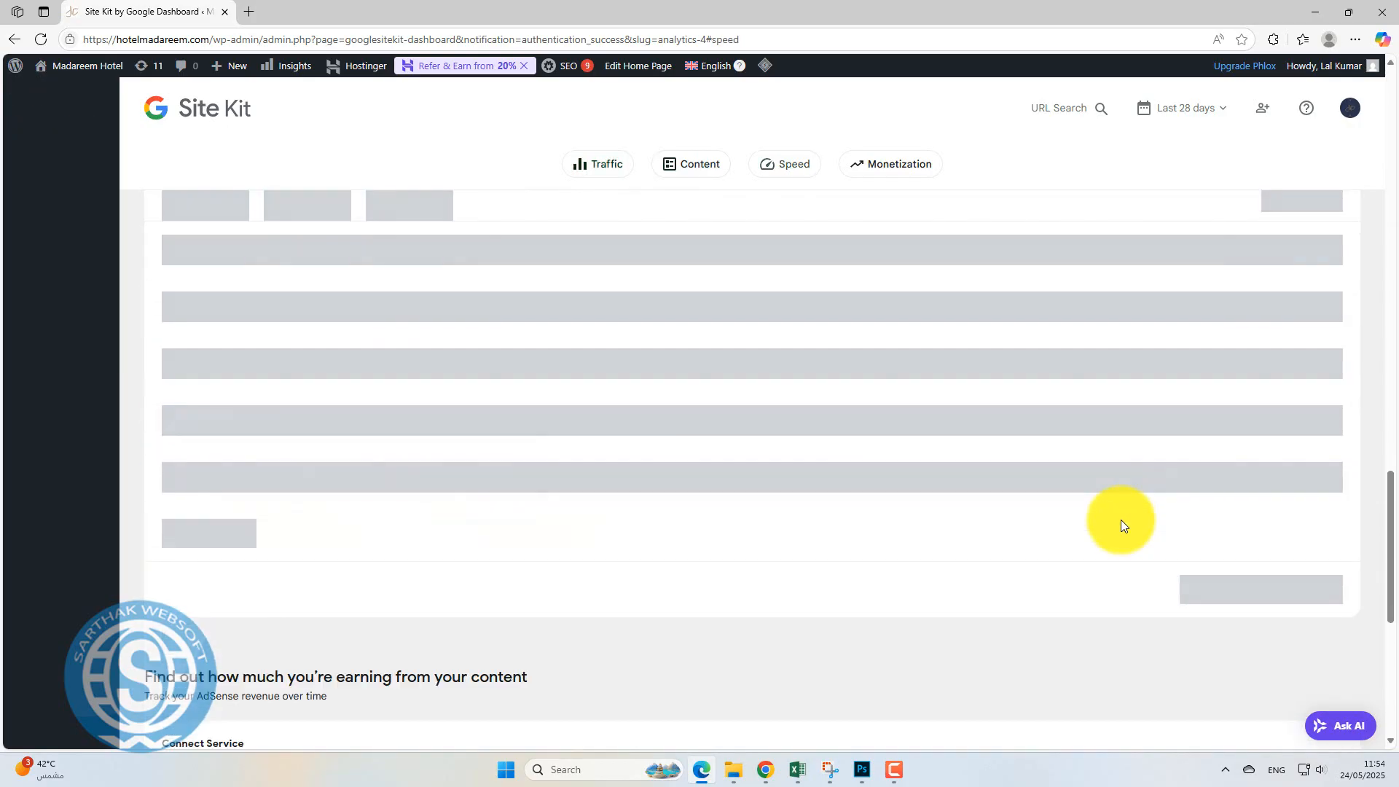
scroll(1121, 522, "down", 7)
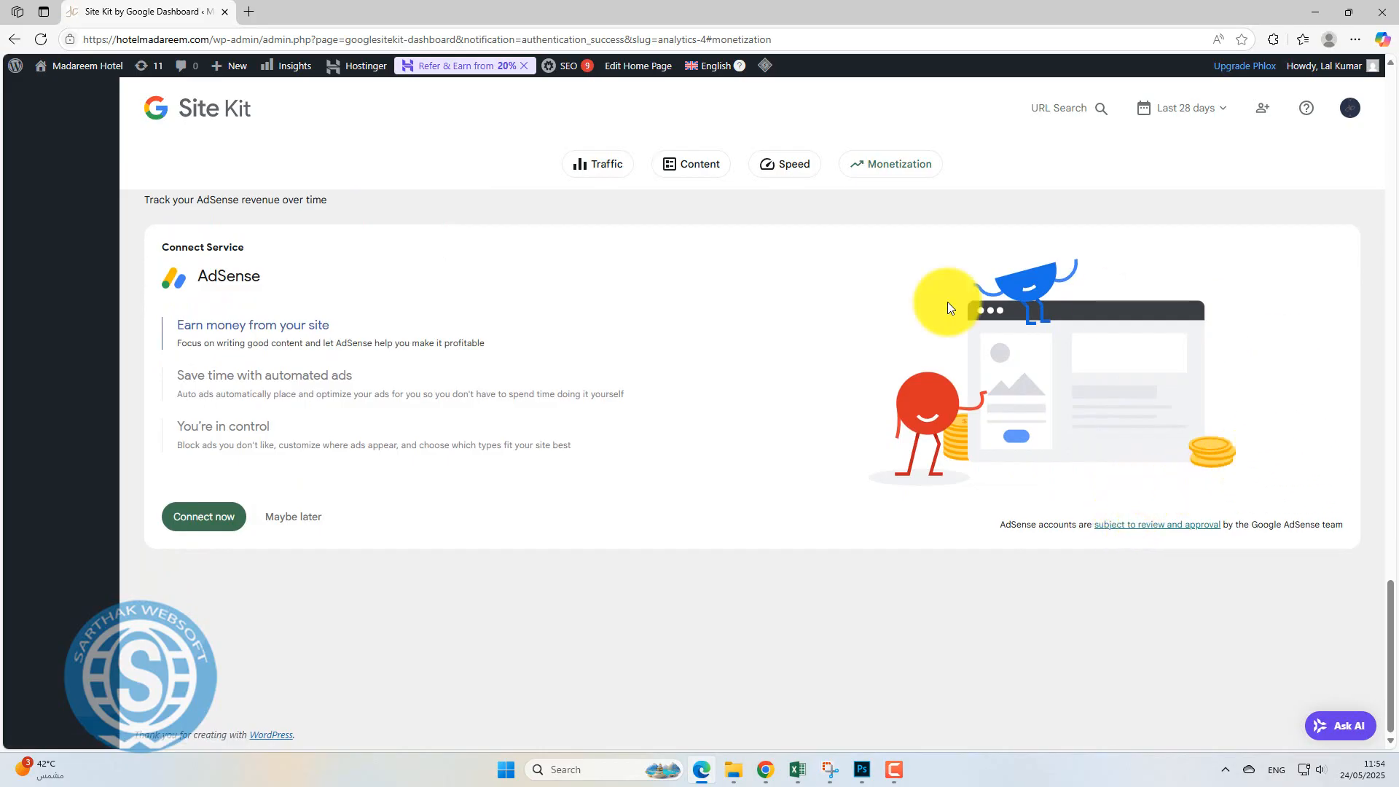
left_click(290, 522)
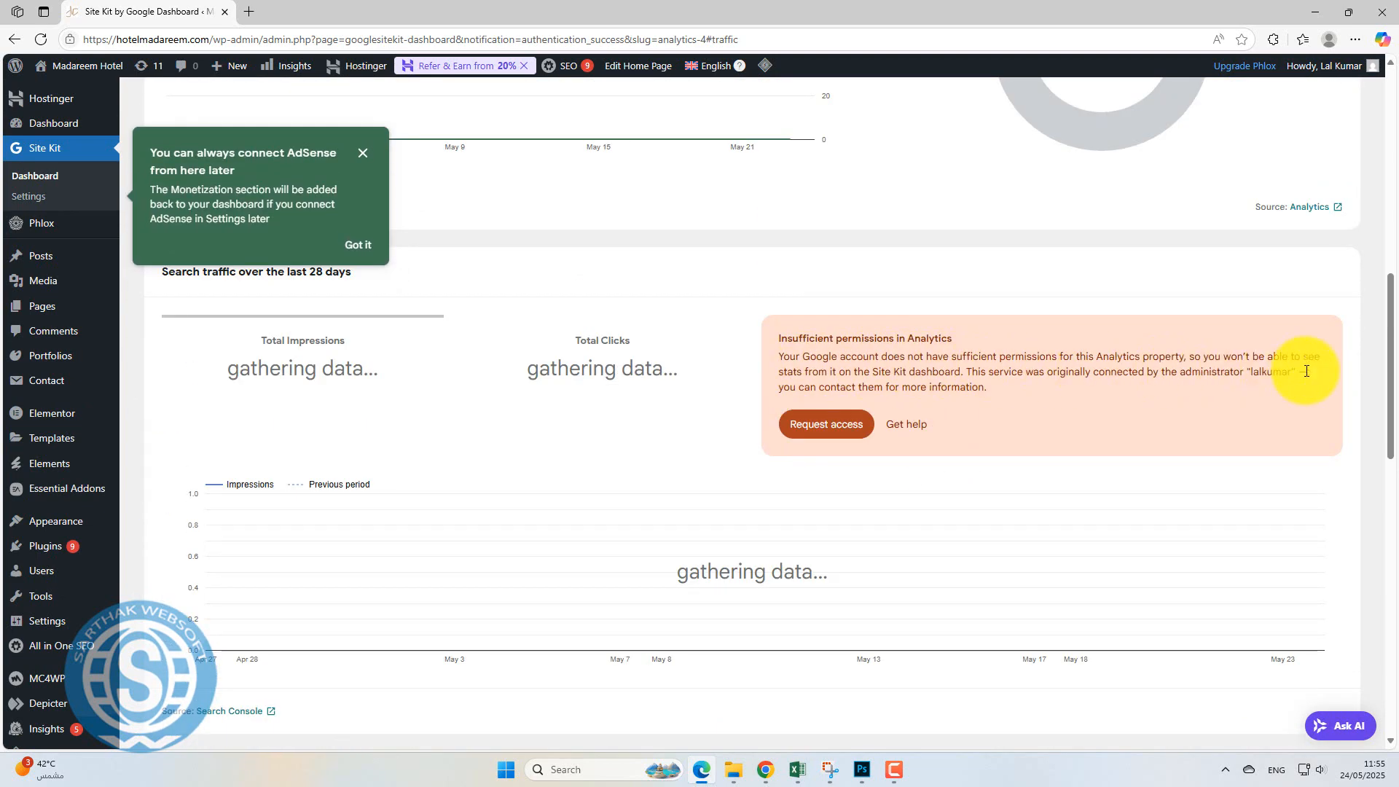
left_click(826, 423)
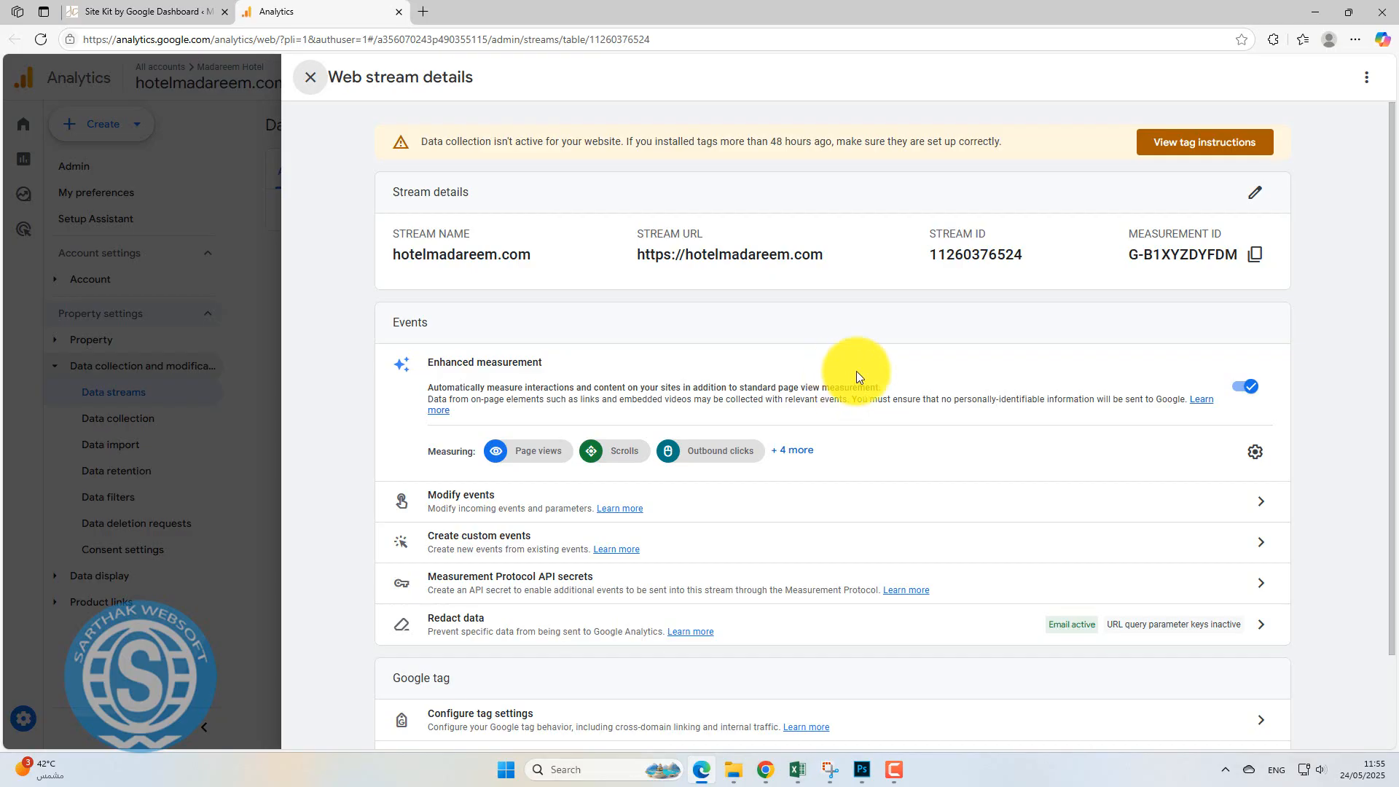
Scroll through the hotelmadareem.com web stream's Events and Google tag sections.
scroll(1010, 461, "down", 2)
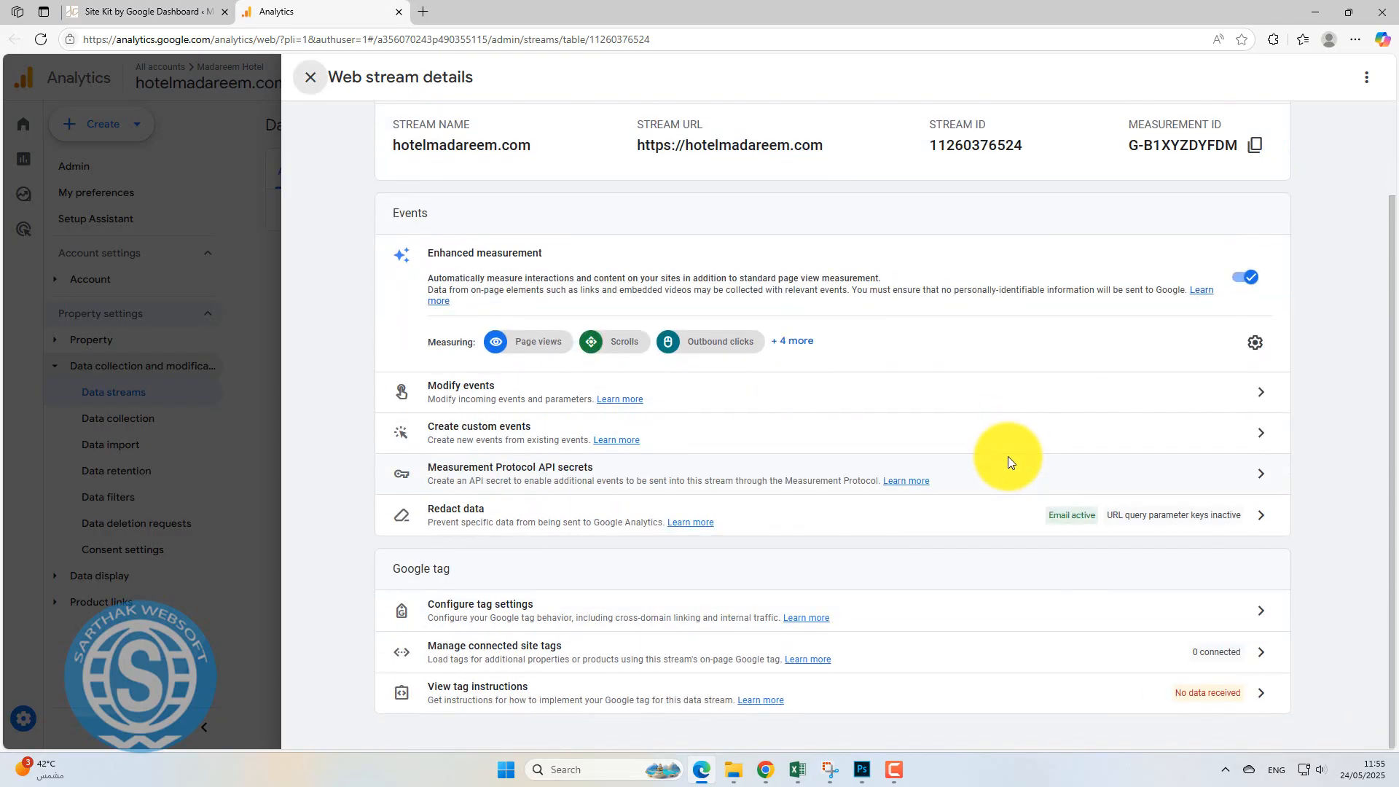
scroll(1010, 459, "up", 2)
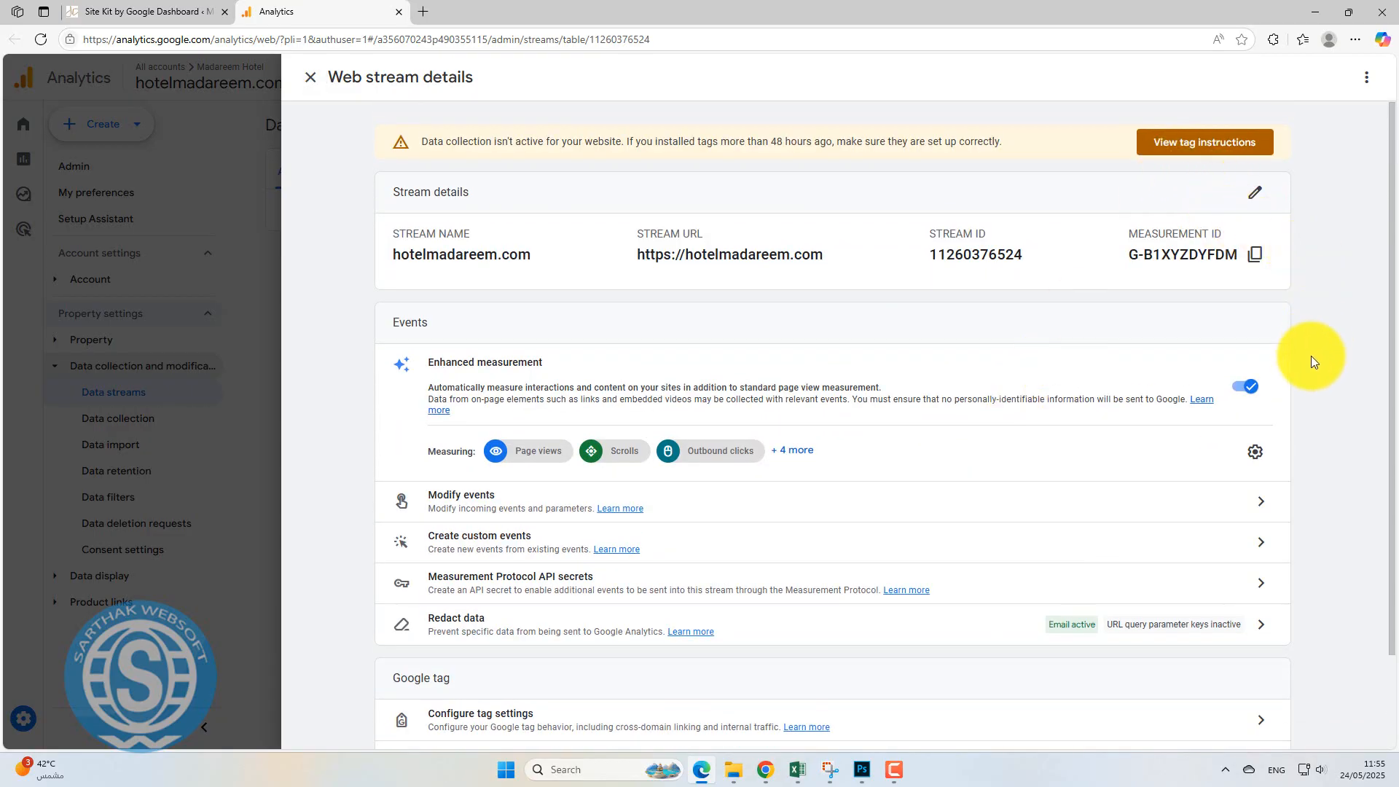
scroll(1312, 374, "down", 2)
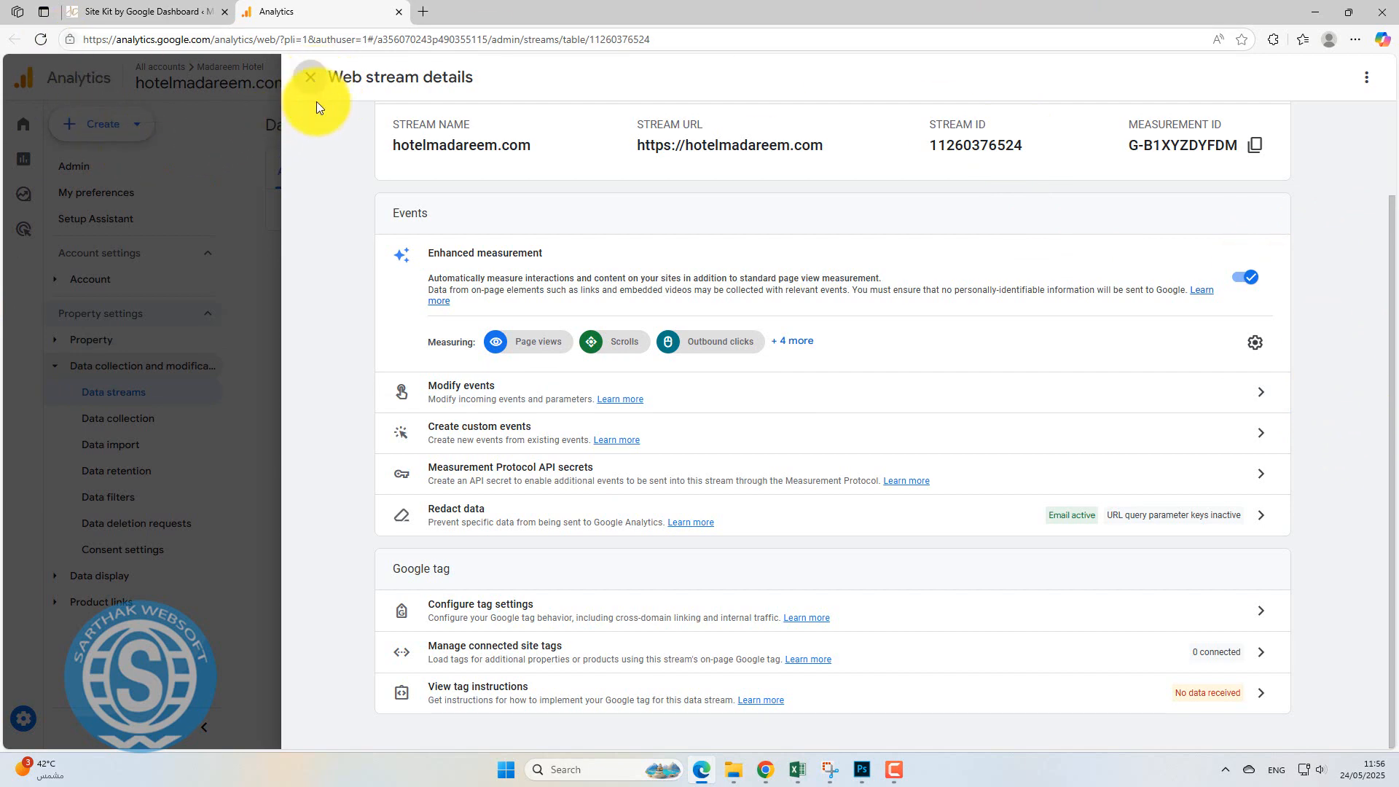
Close the stream details, opt in to all four email types (suggestions, features, feedback, offers), and save.
left_click(313, 82)
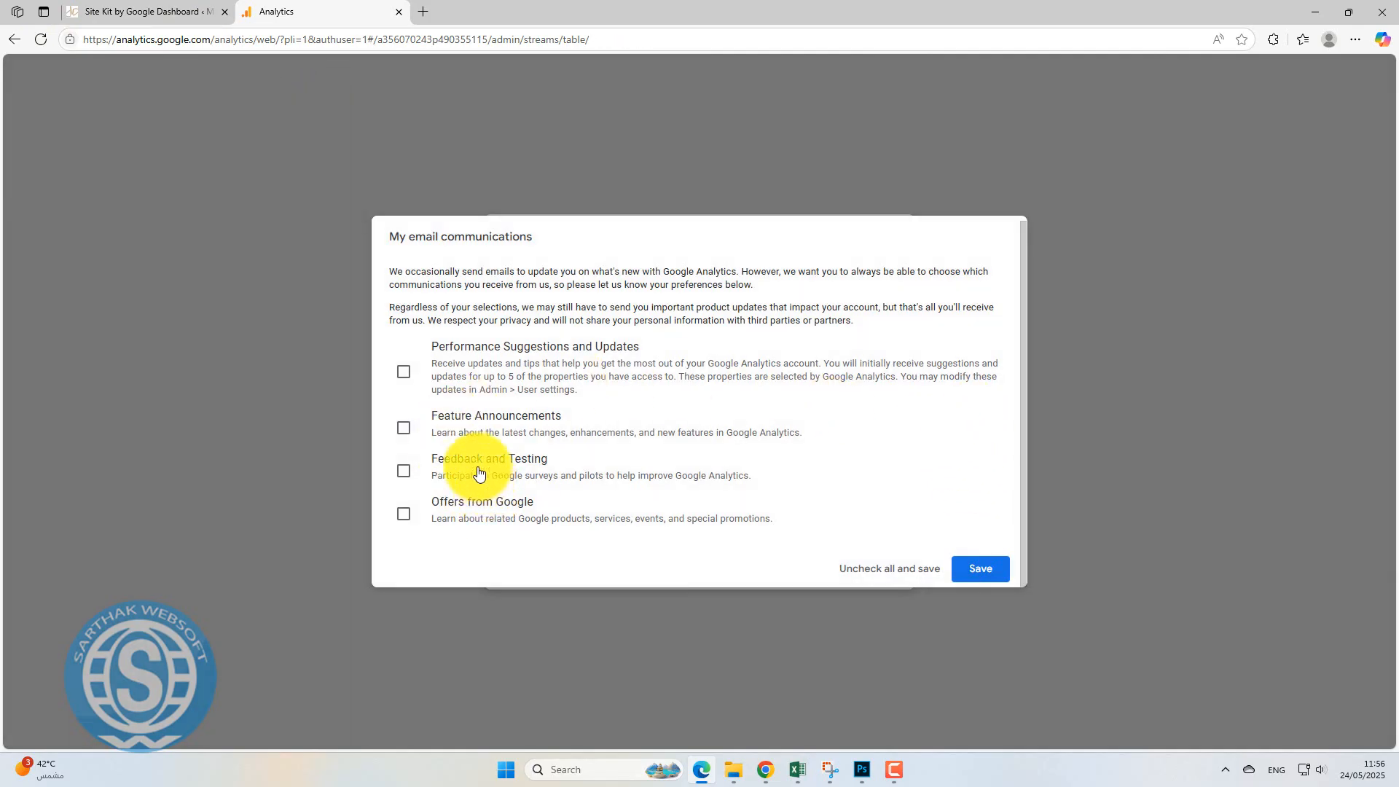
left_click(404, 374)
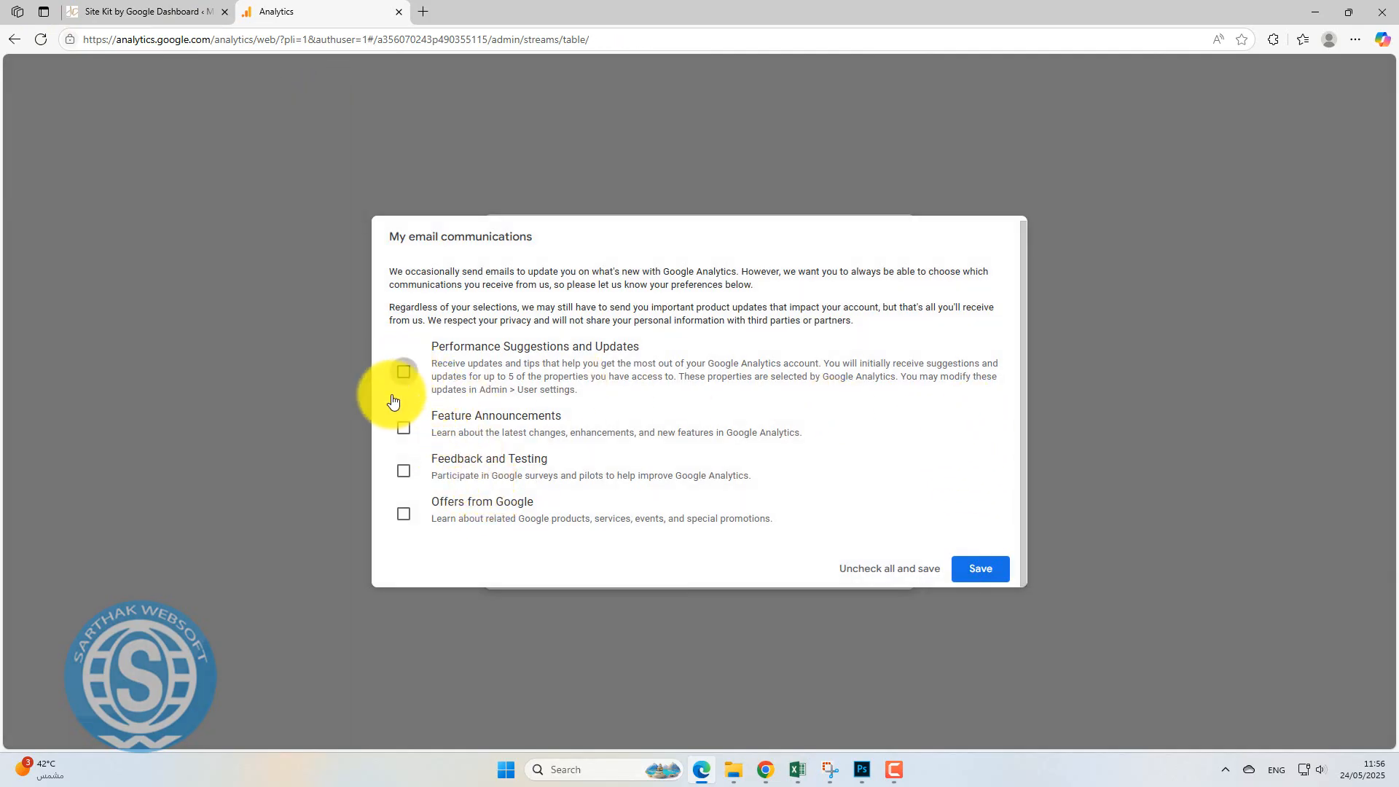
left_click(403, 429)
left_click(405, 472)
left_click(404, 514)
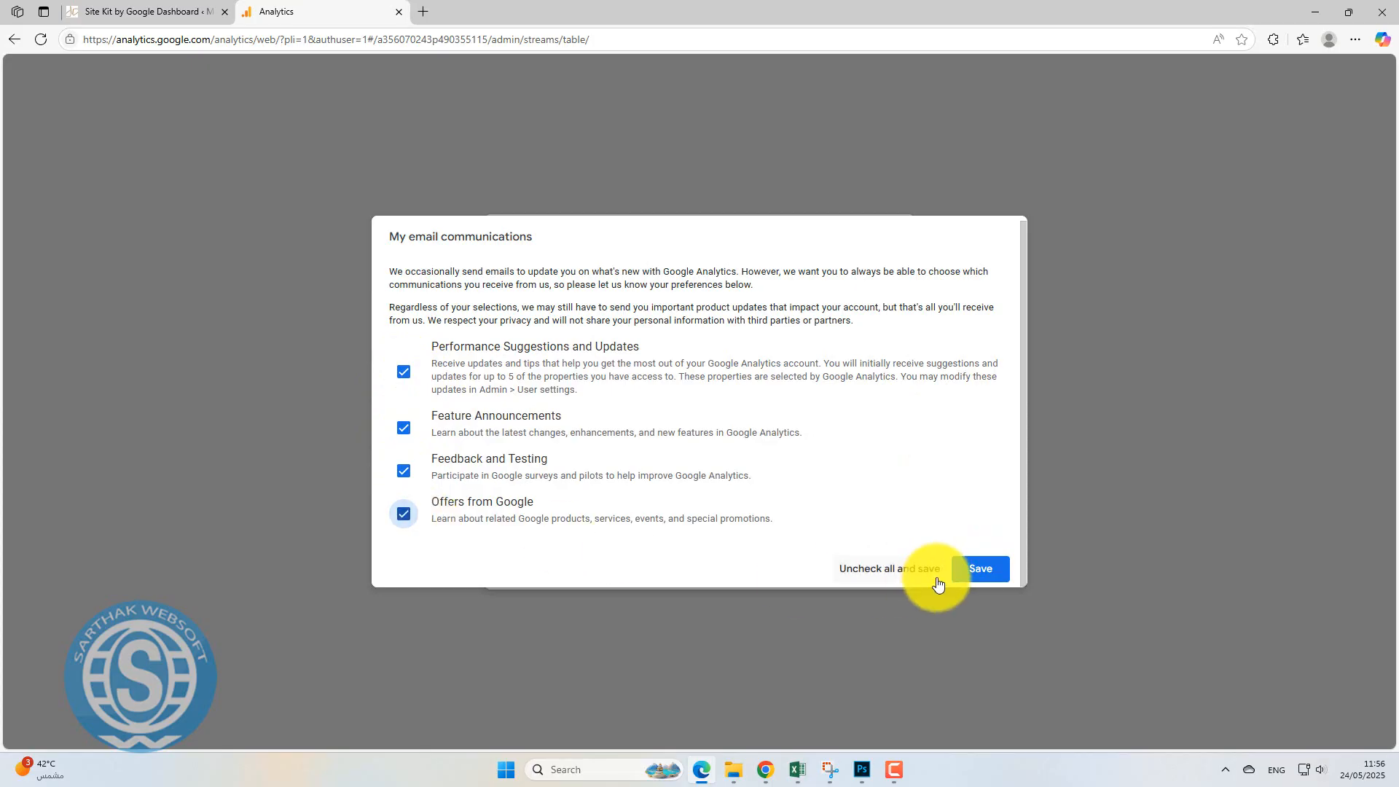
left_click(969, 572)
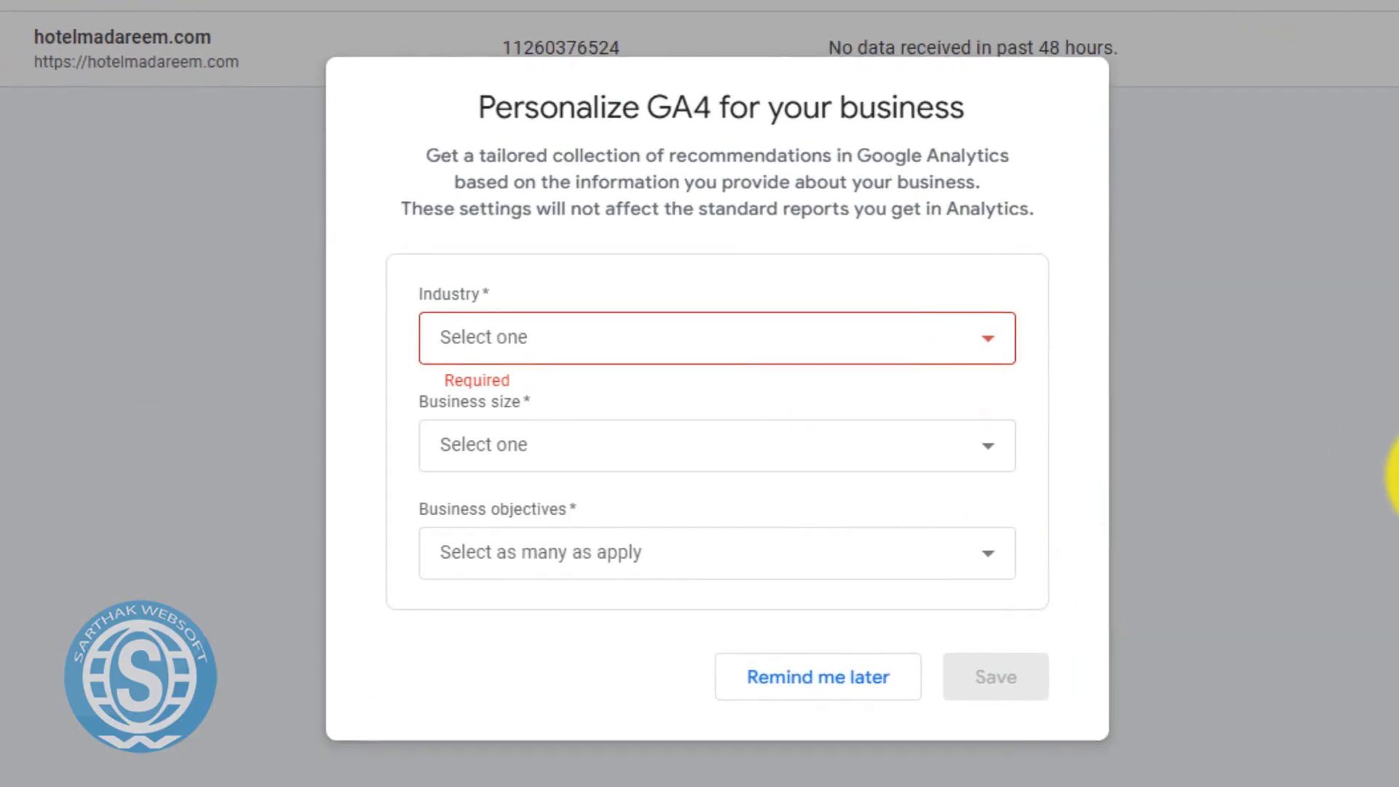
Set the GA4 business industry category to Food & Drink.
left_click(774, 357)
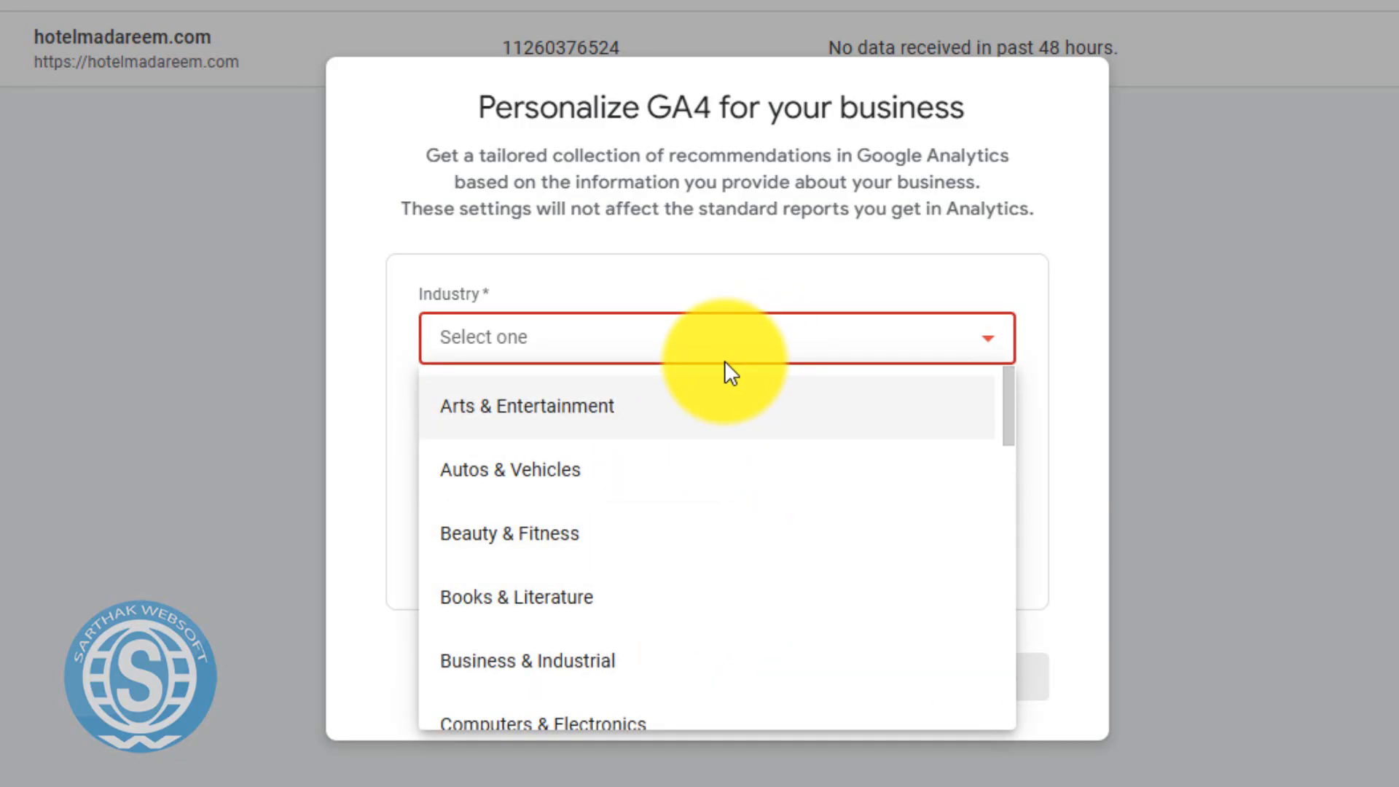
type("ho")
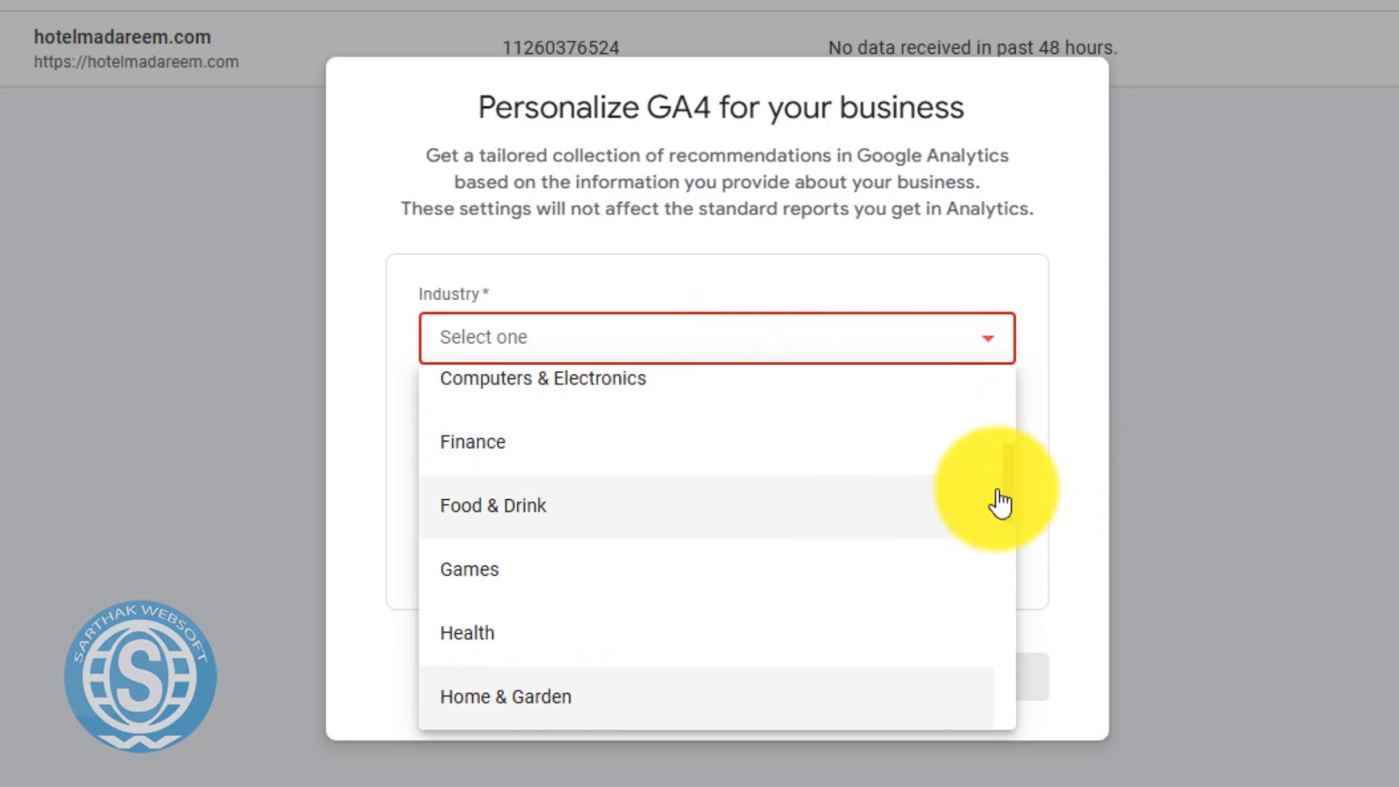
scroll(1006, 493, "down", 3)
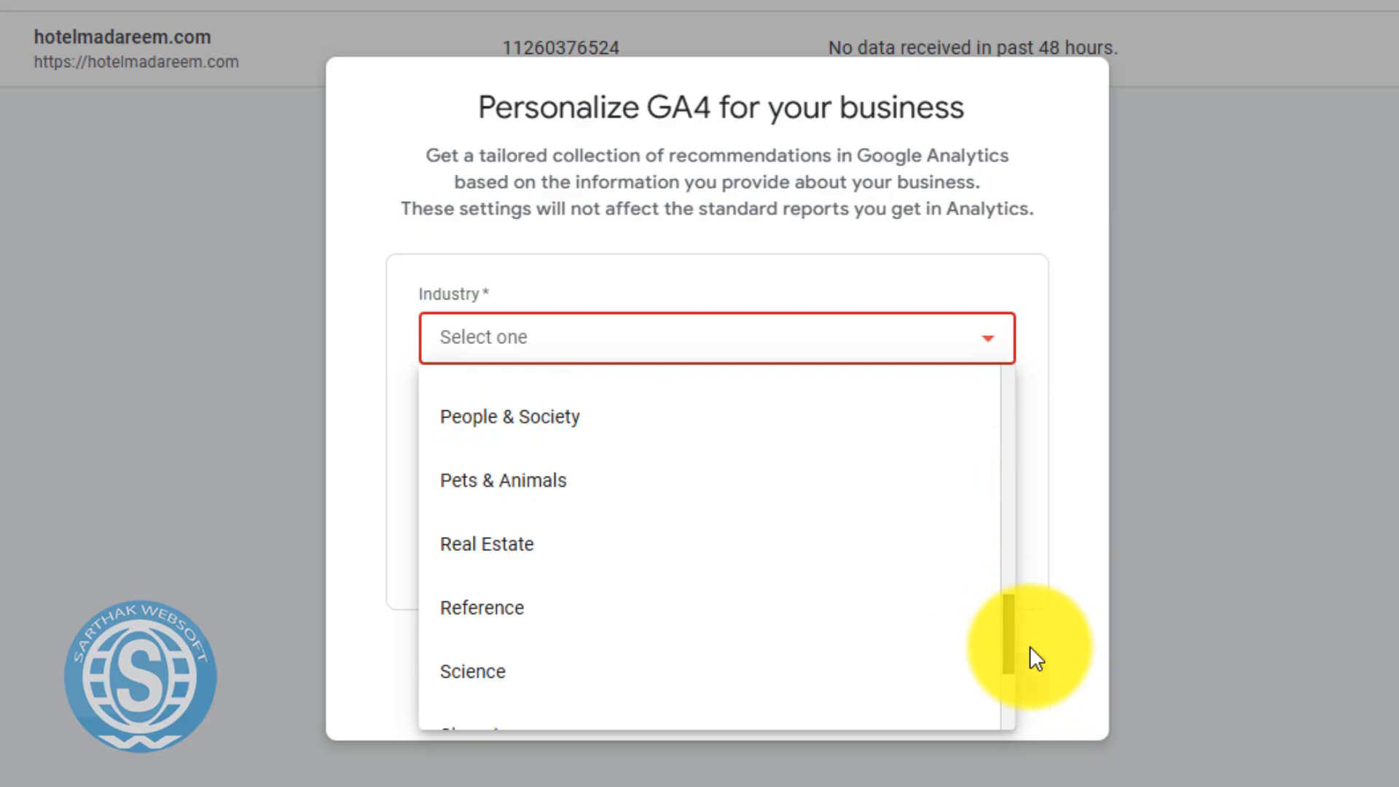
left_click_drag(1030, 645, 1035, 732)
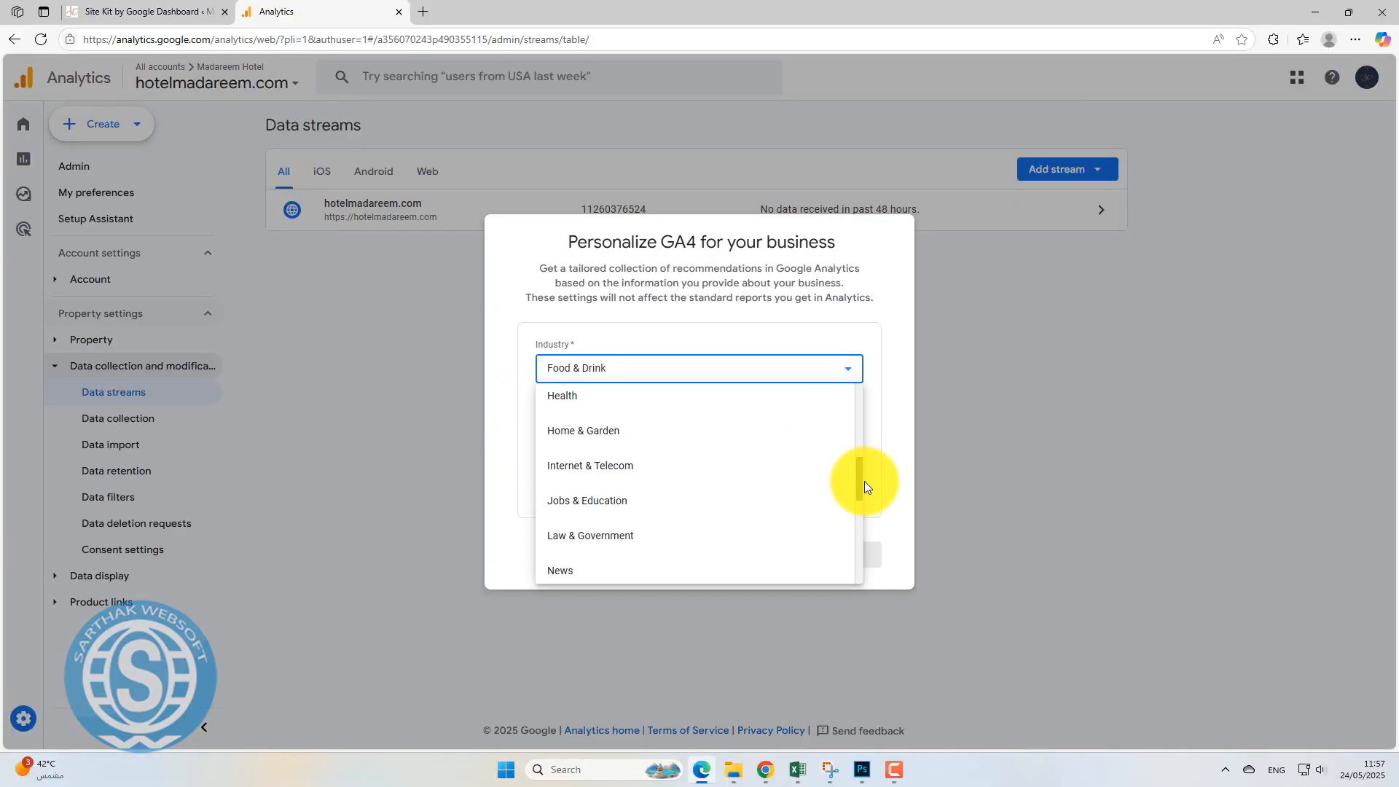
left_click_drag(864, 481, 867, 453)
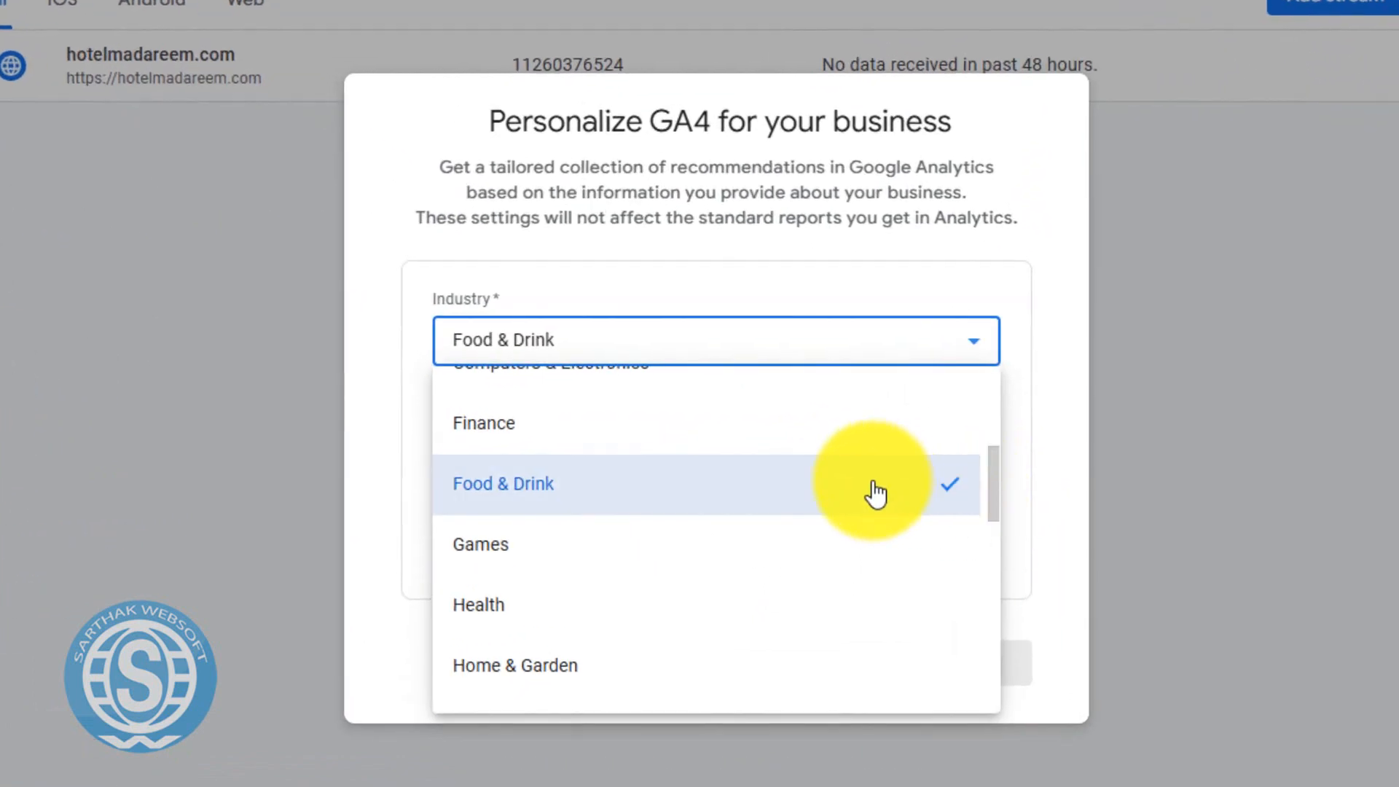
left_click(876, 494)
left_click(873, 569)
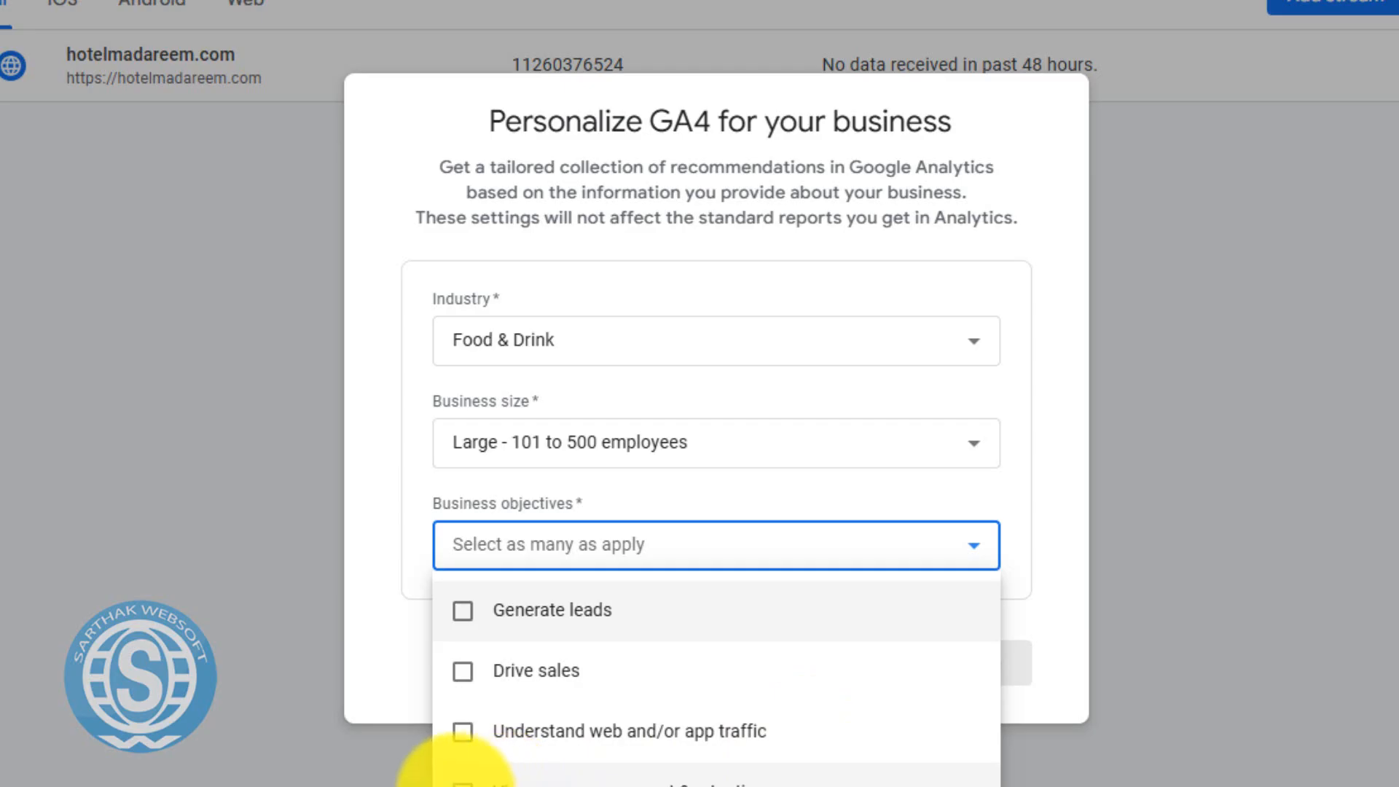
Select all four business objectives, including Drive sales and Generate leads, then save the profile.
left_click(460, 782)
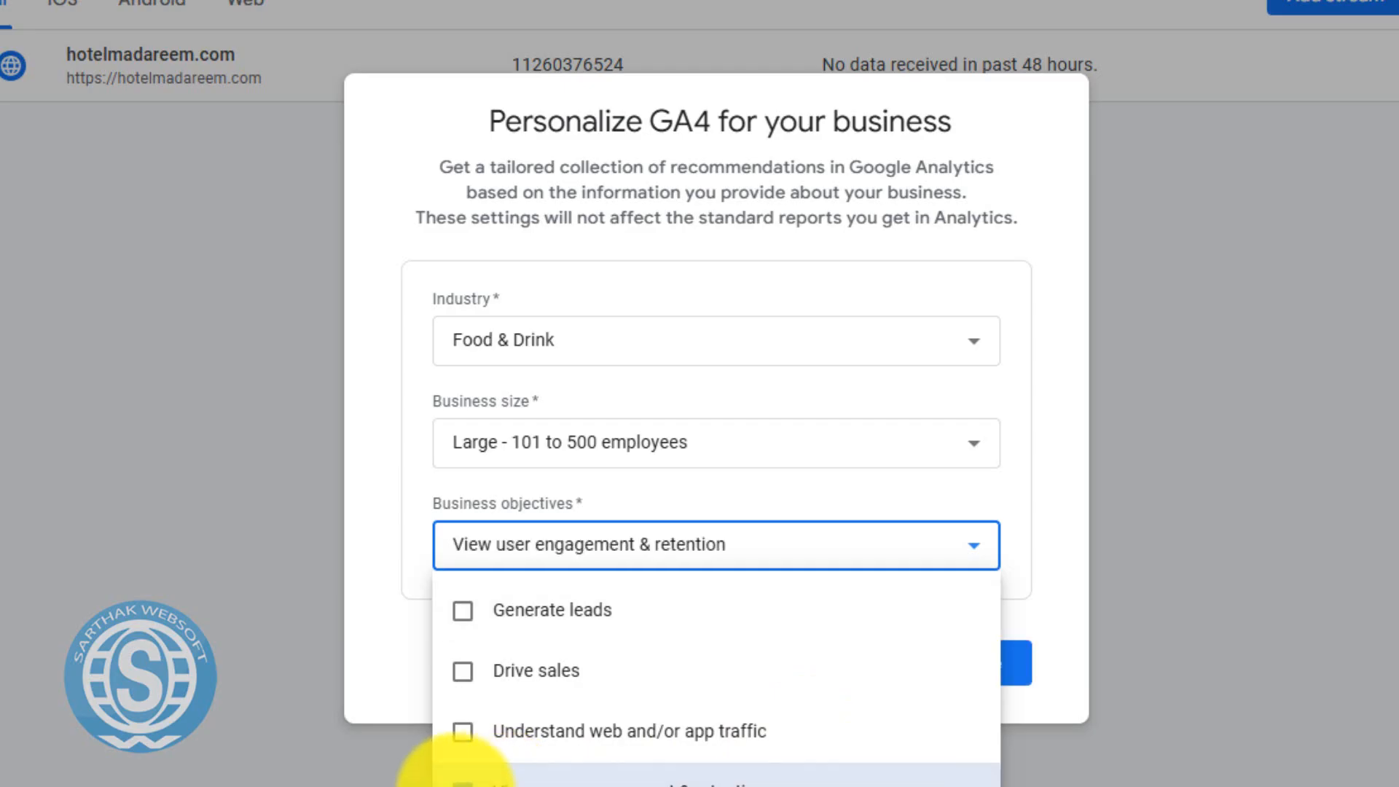
left_click(467, 672)
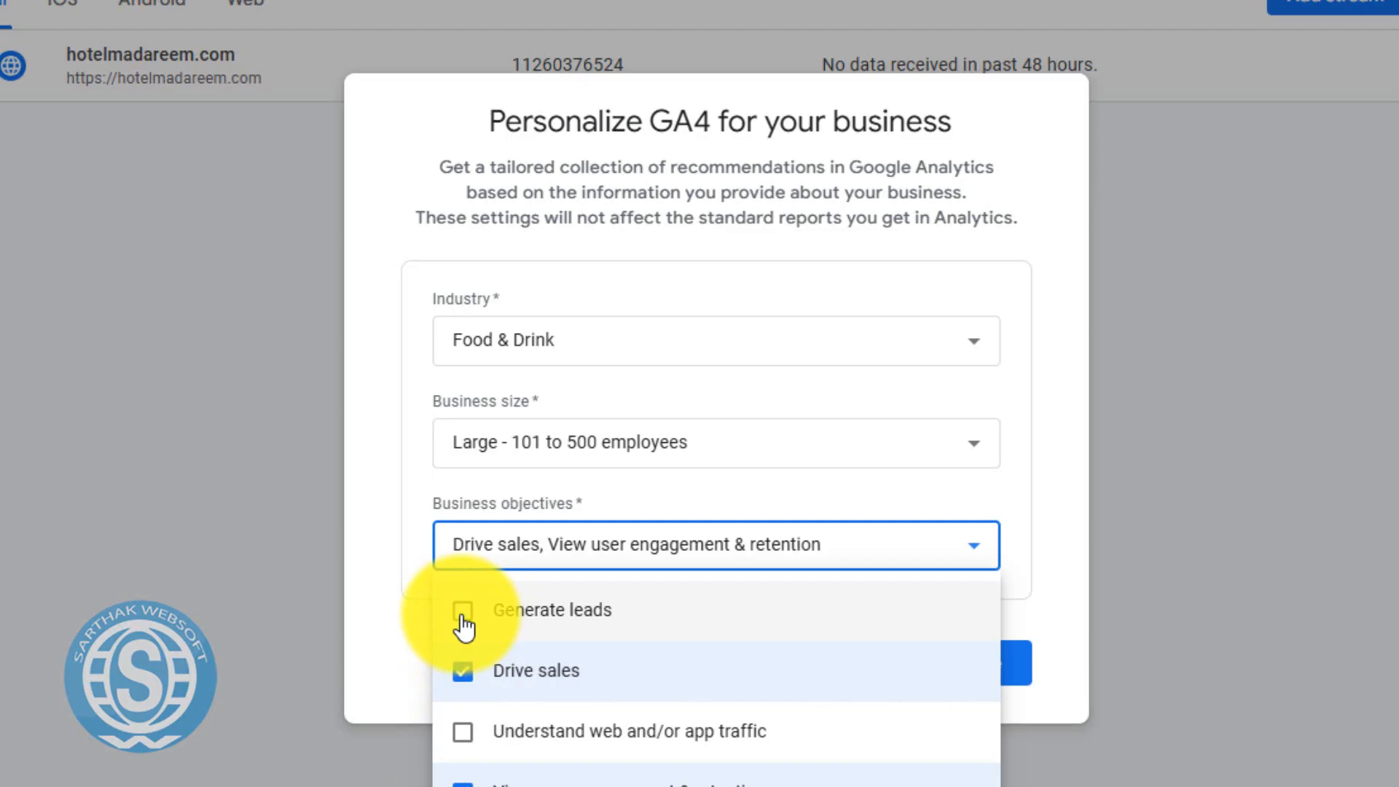
left_click(470, 751)
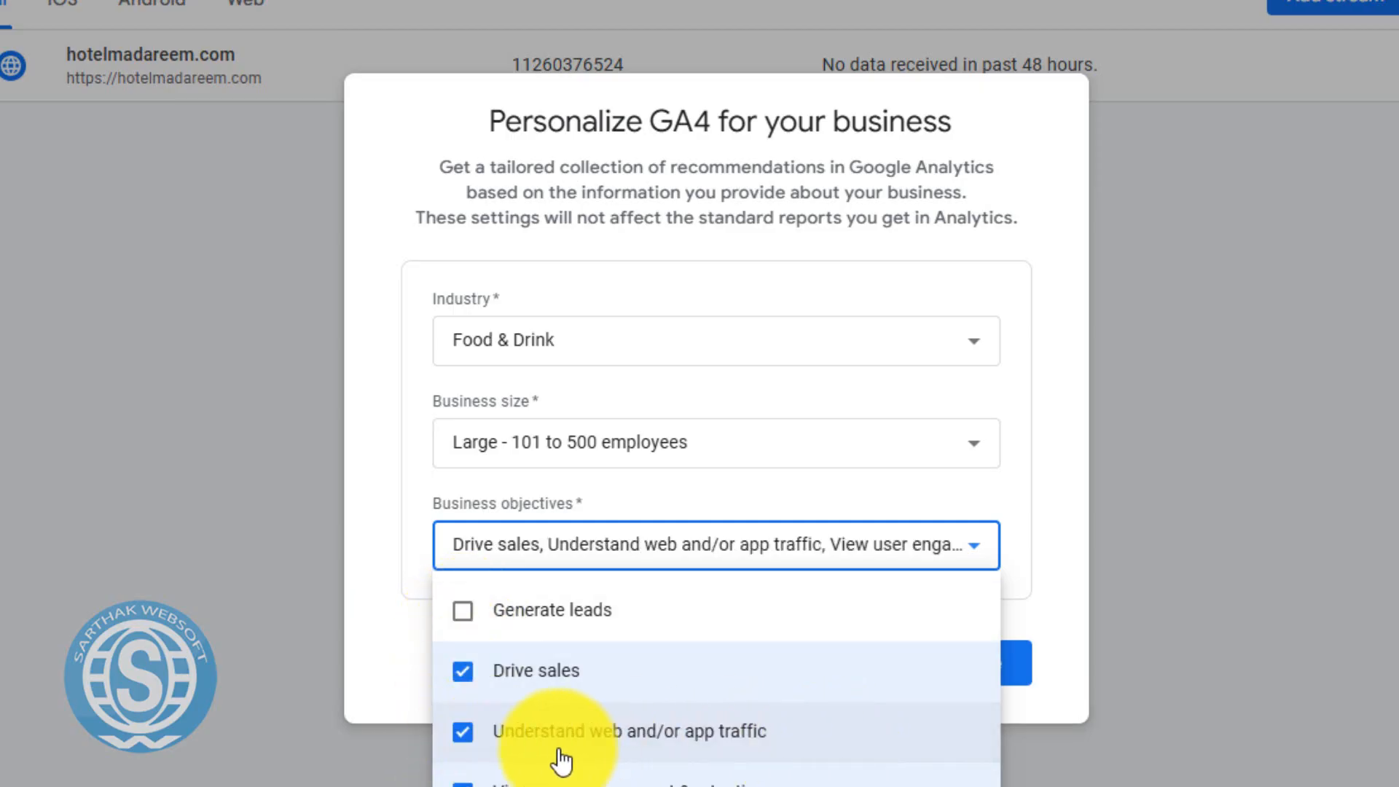
left_click(460, 742)
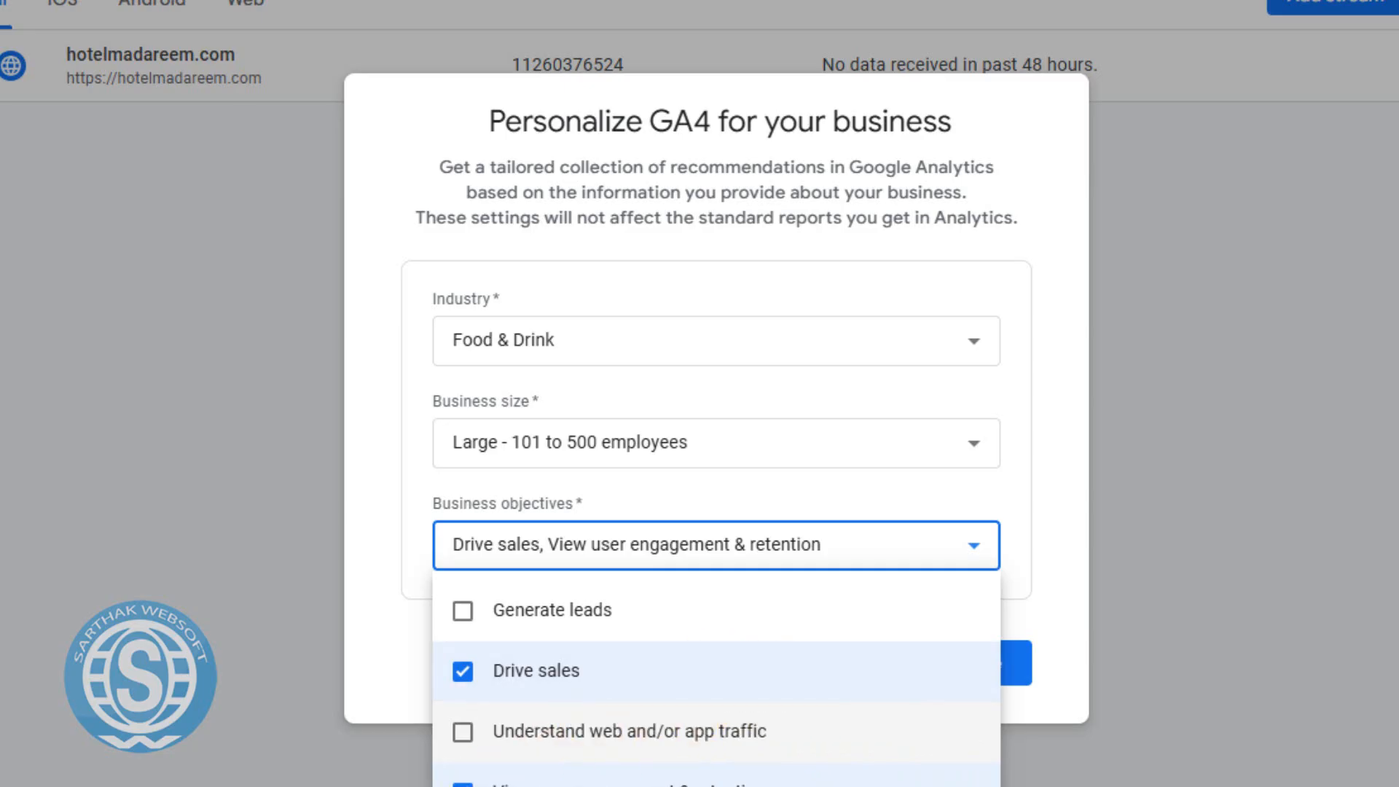
left_click(463, 786)
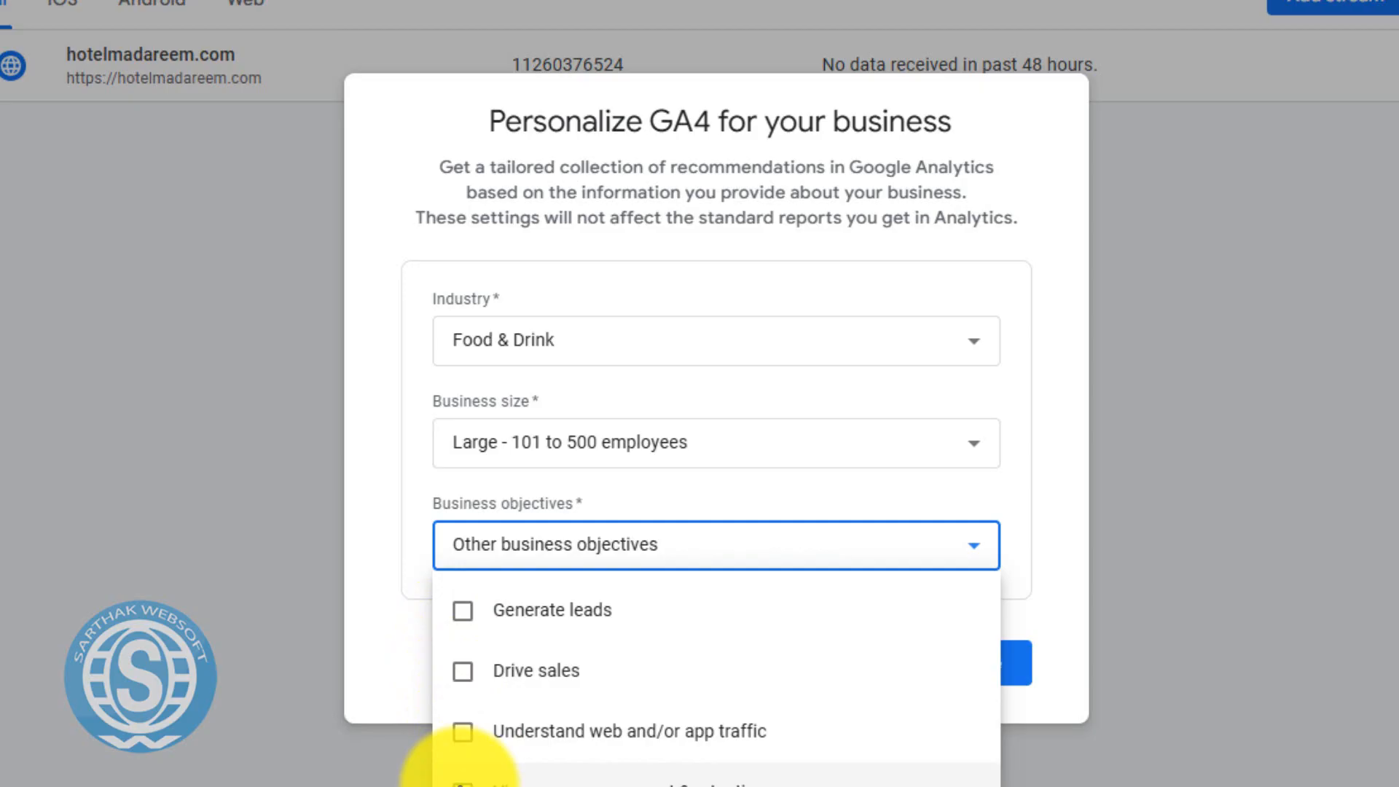
left_click(463, 783)
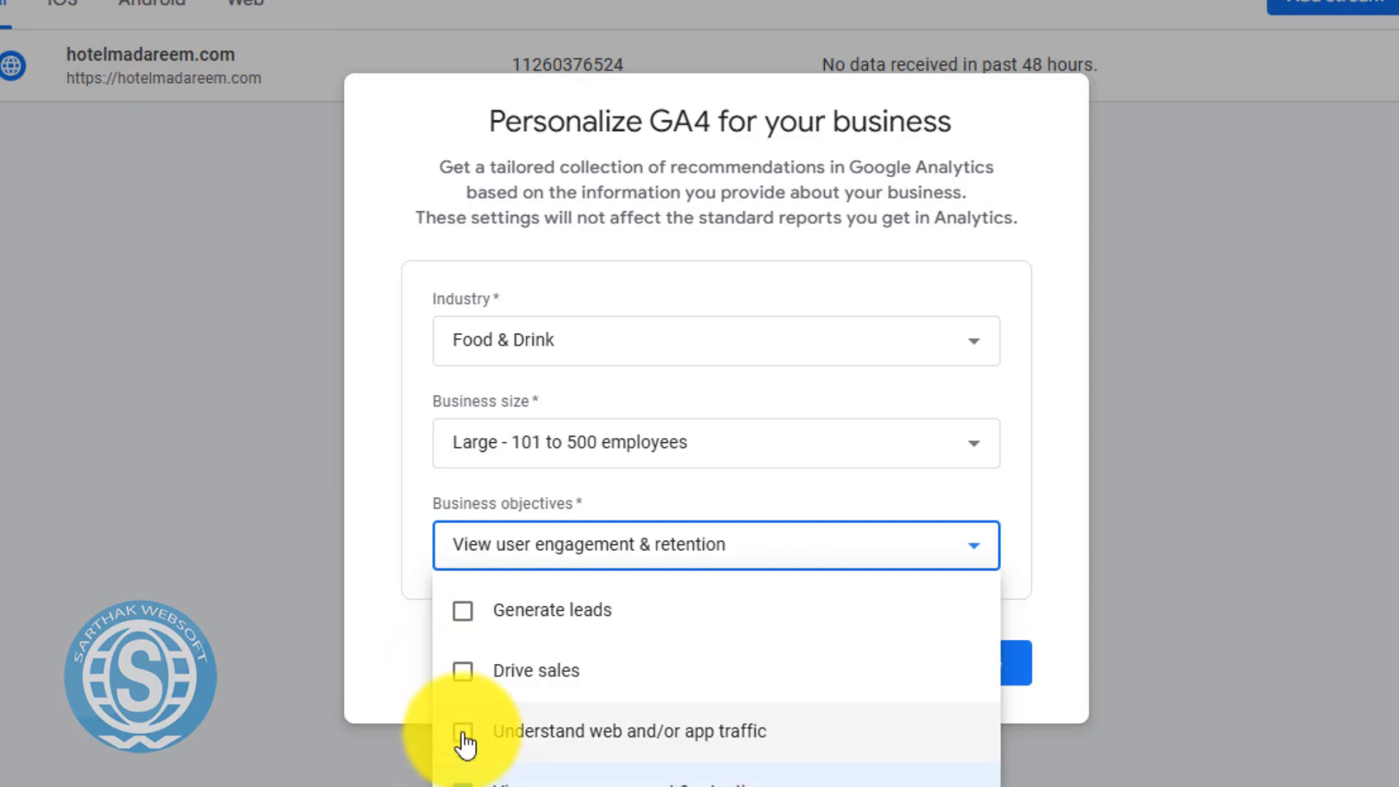
left_click(463, 670)
left_click(463, 611)
left_click(463, 731)
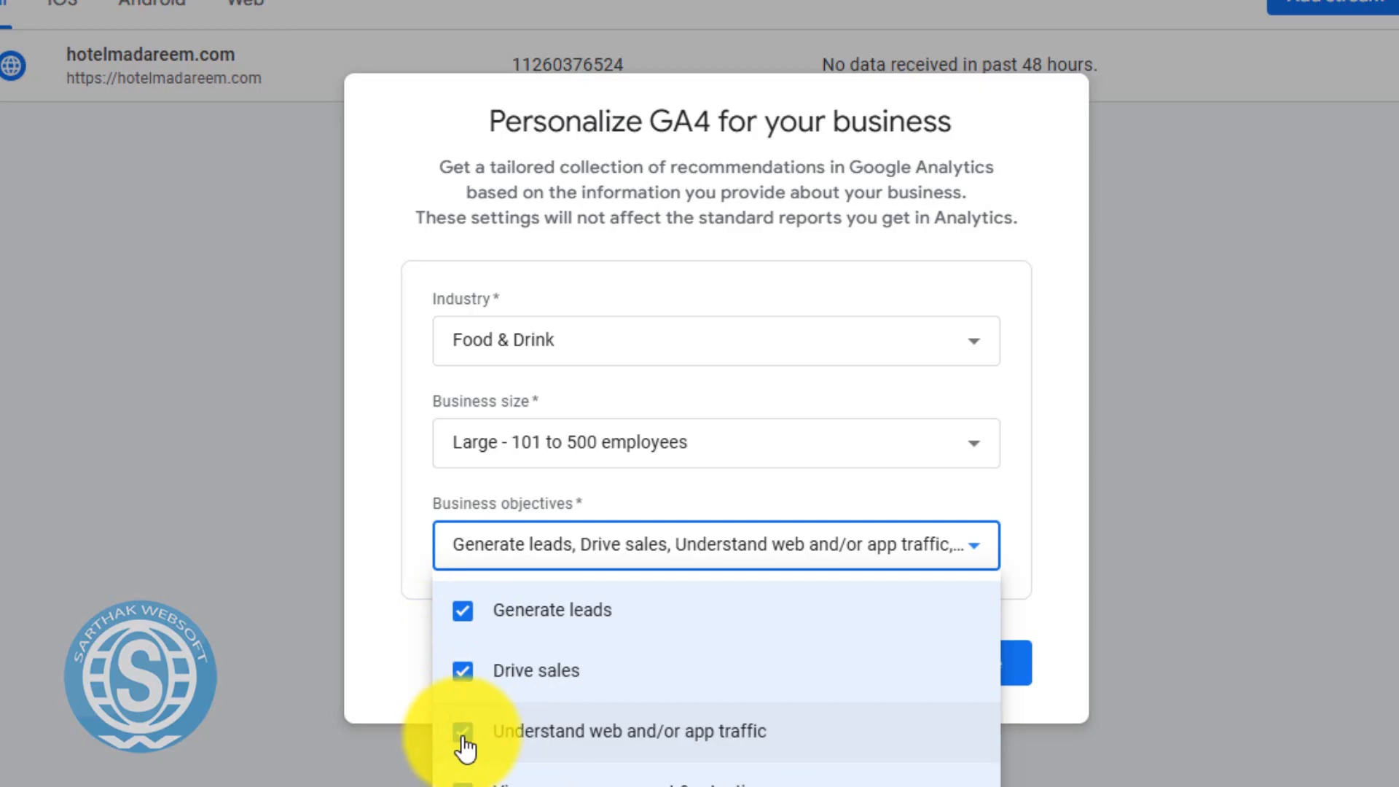
left_click(1025, 481)
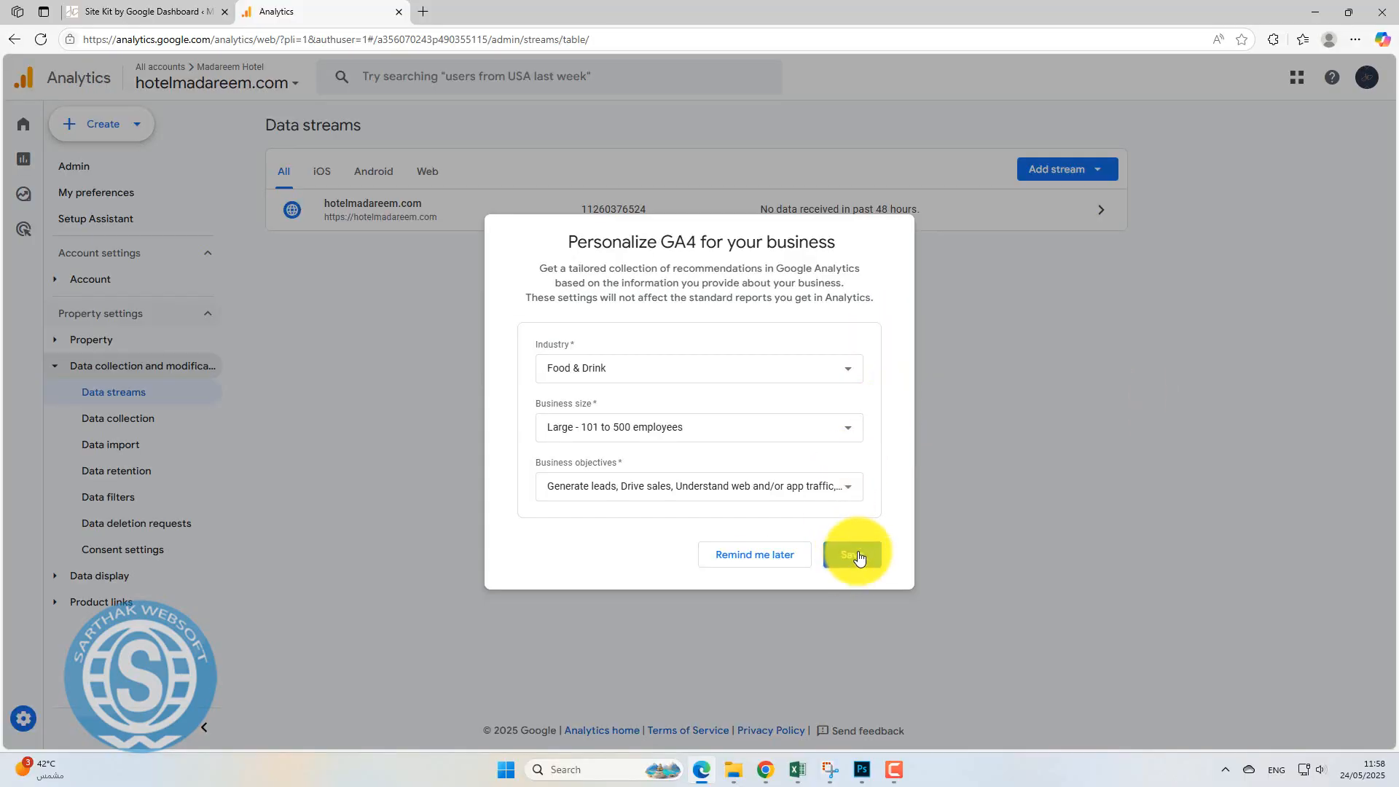
left_click(858, 556)
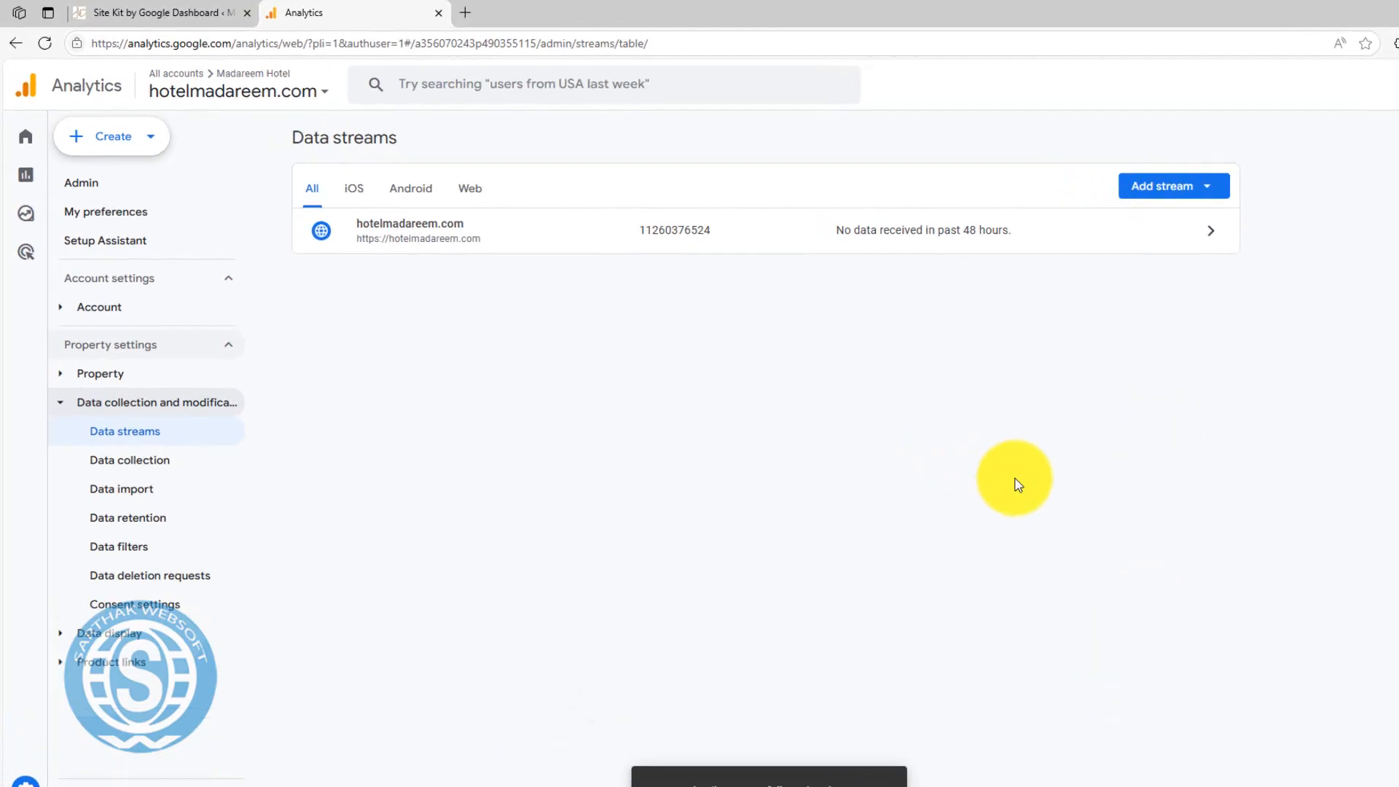
left_click(736, 303)
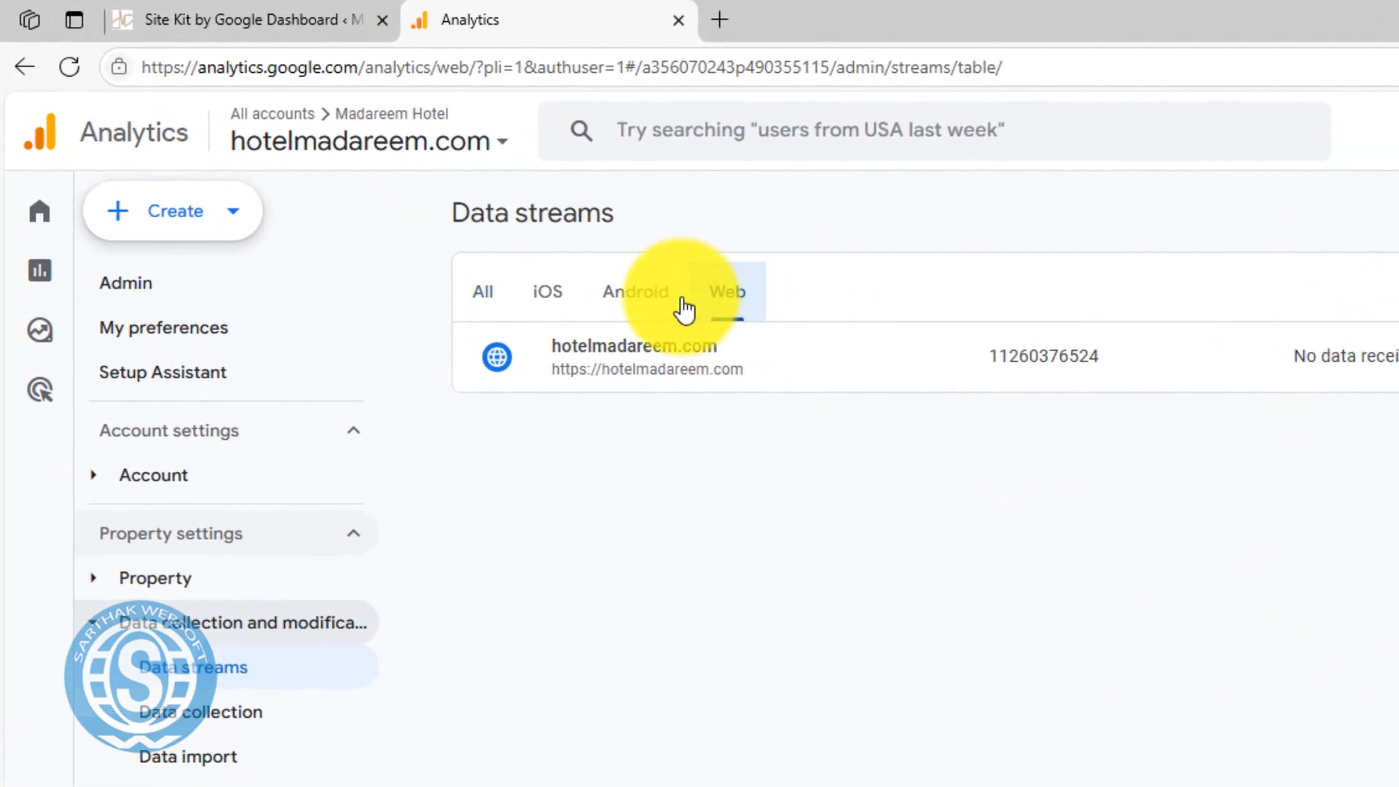
left_click(645, 303)
left_click(546, 299)
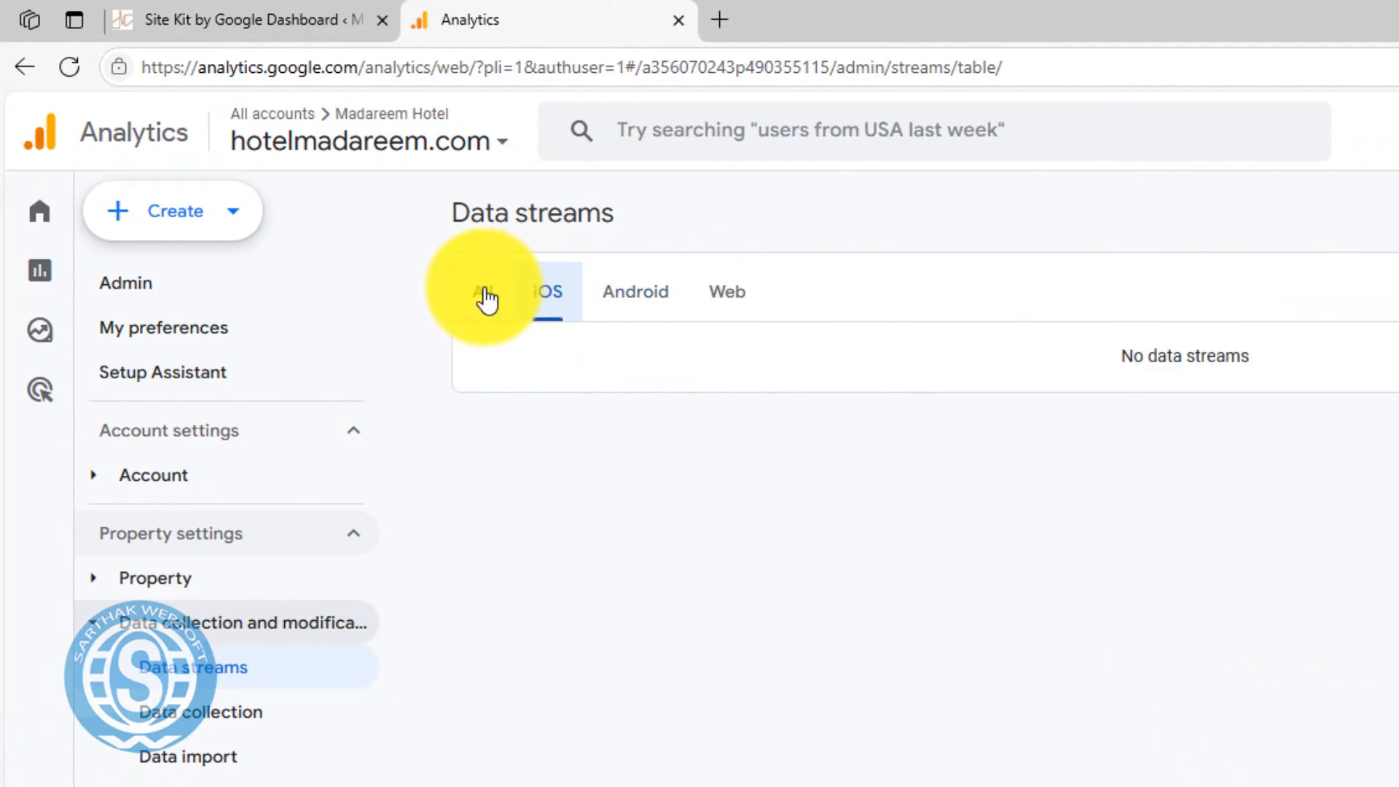
left_click(484, 294)
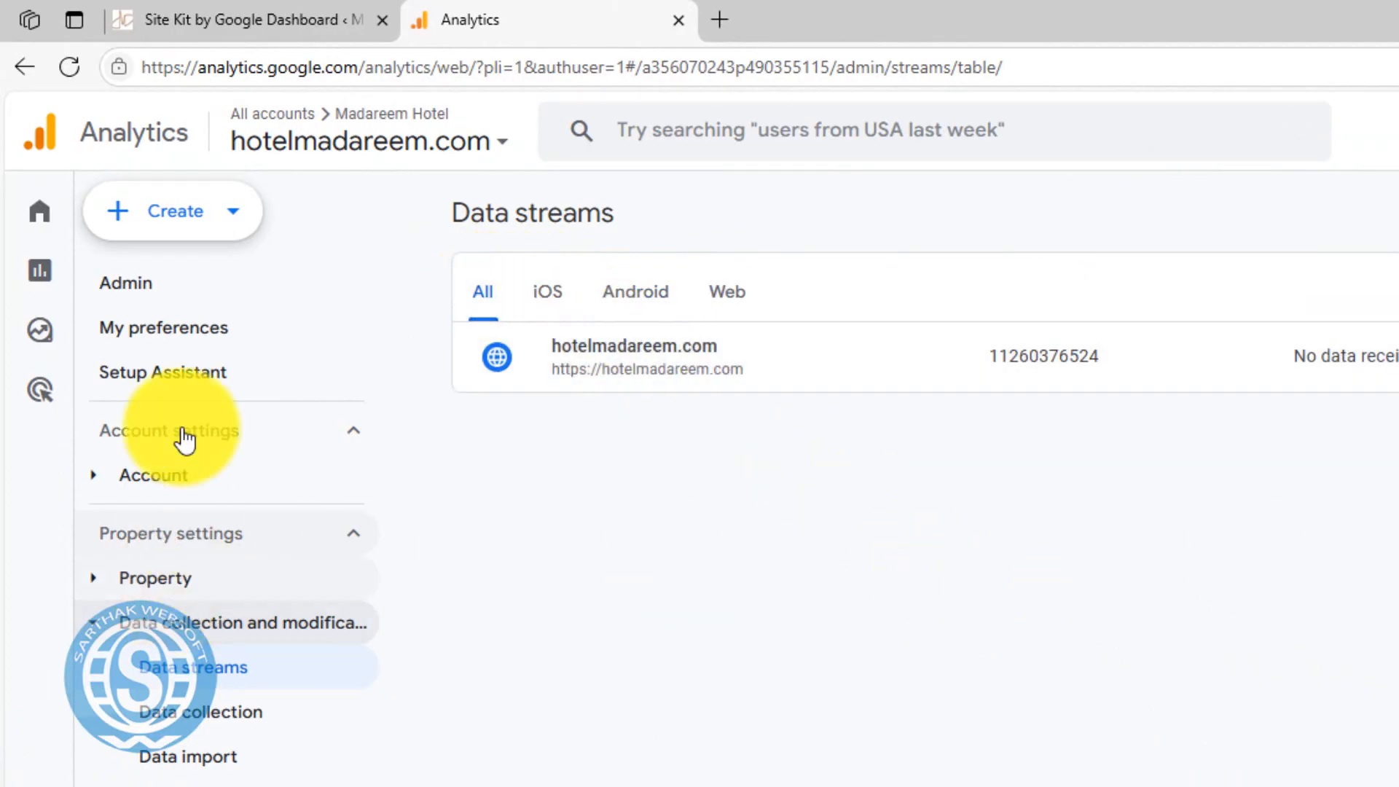